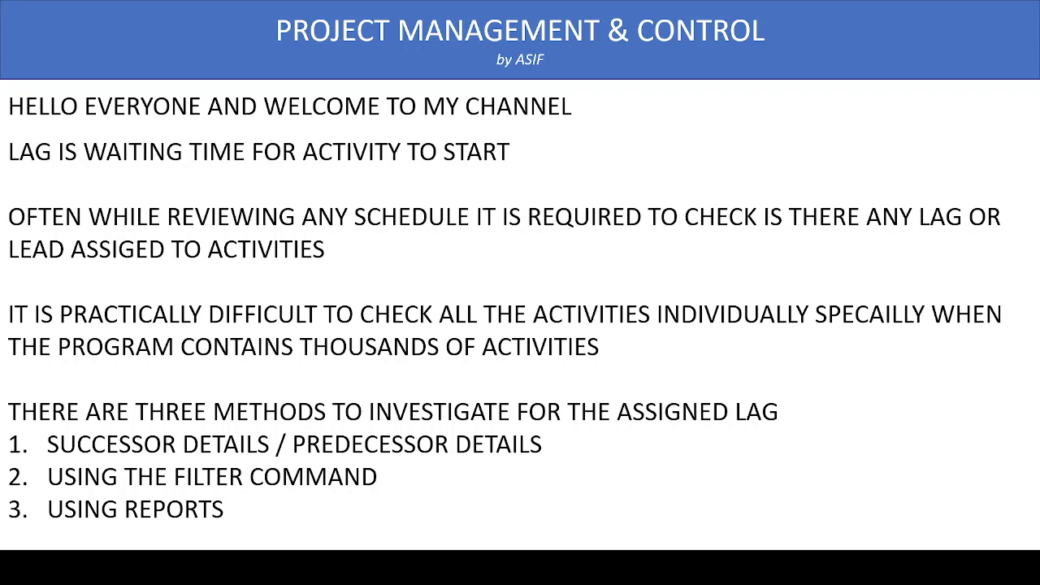
# - Advance the PowerPoint presentation past the intro slide
pyautogui.press('Right')
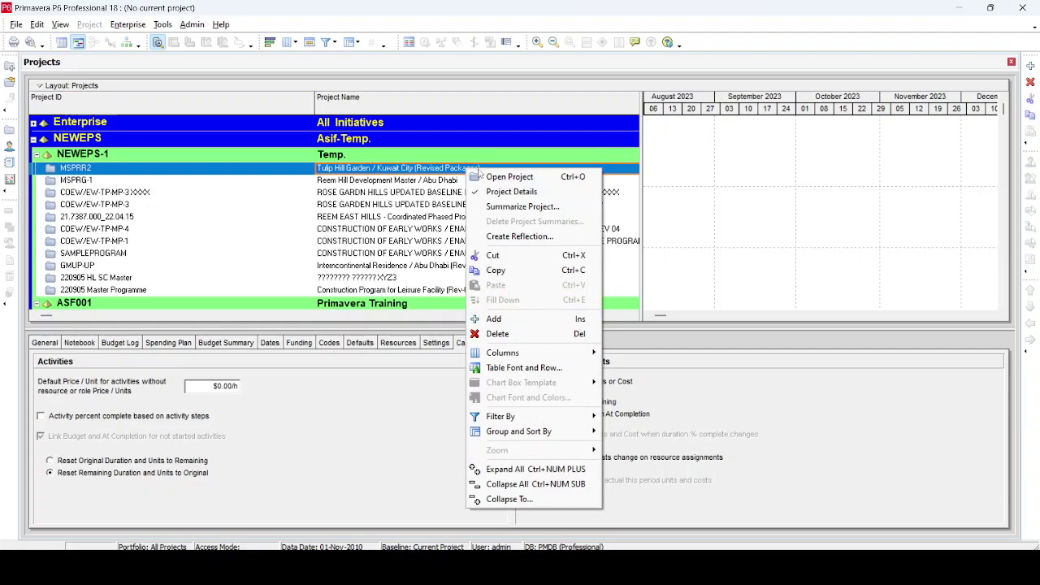
# - Open the MSPRR2 Tulip Hill Garden project and widen the activity table to reveal date columns
pyautogui.click(482, 176)
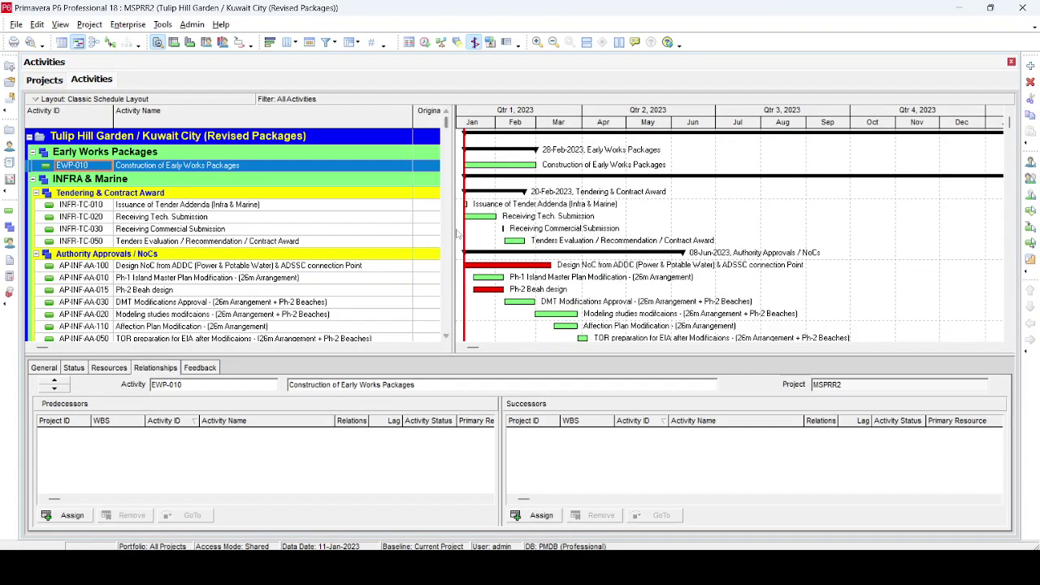
pyautogui.moveTo(916, 285); pyautogui.dragTo(915, 285)
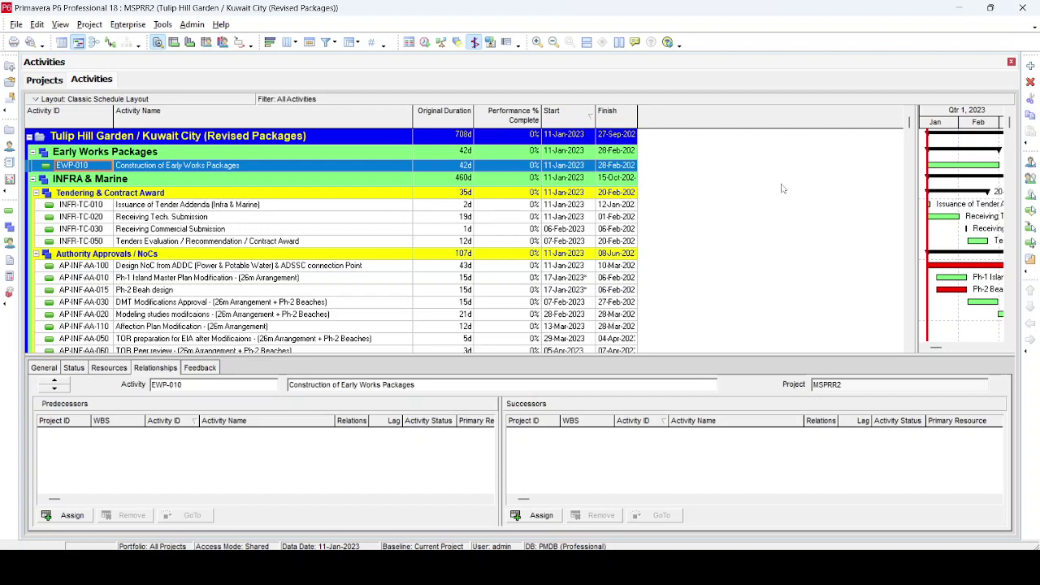
# - Add Successor Details and Predecessor Details columns after Finish in the activity table
pyautogui.click(286, 47)
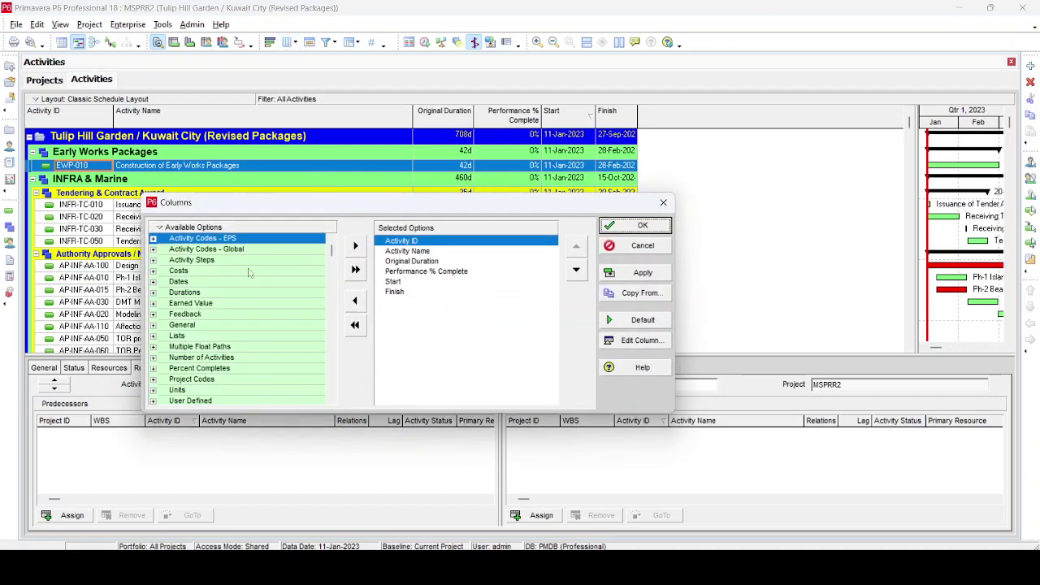
pyautogui.click(153, 337)
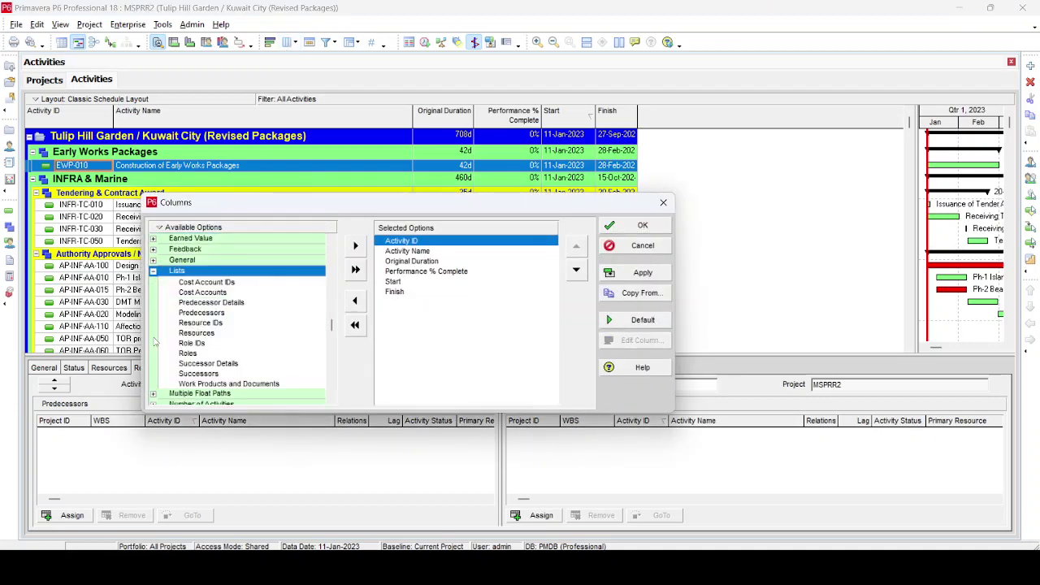
pyautogui.click(225, 365)
pyautogui.click(394, 292)
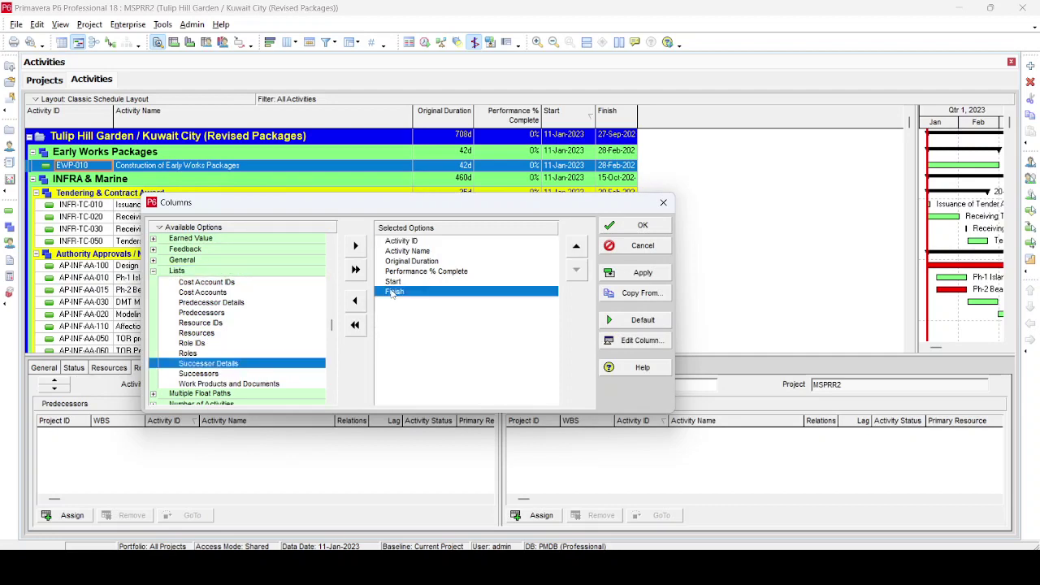
pyautogui.click(355, 246)
pyautogui.click(221, 304)
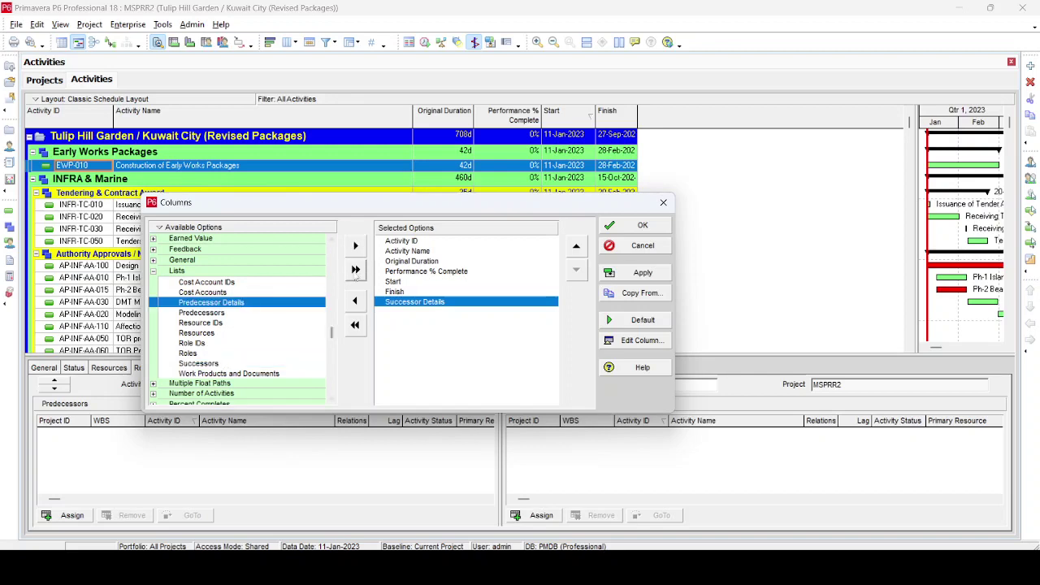
pyautogui.click(355, 246)
pyautogui.click(658, 273)
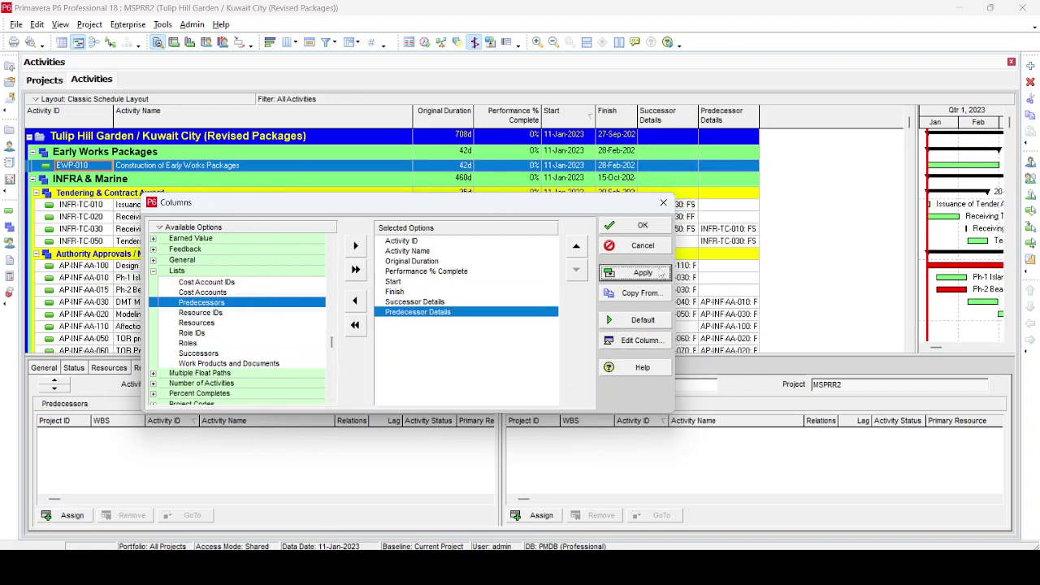
pyautogui.click(640, 225)
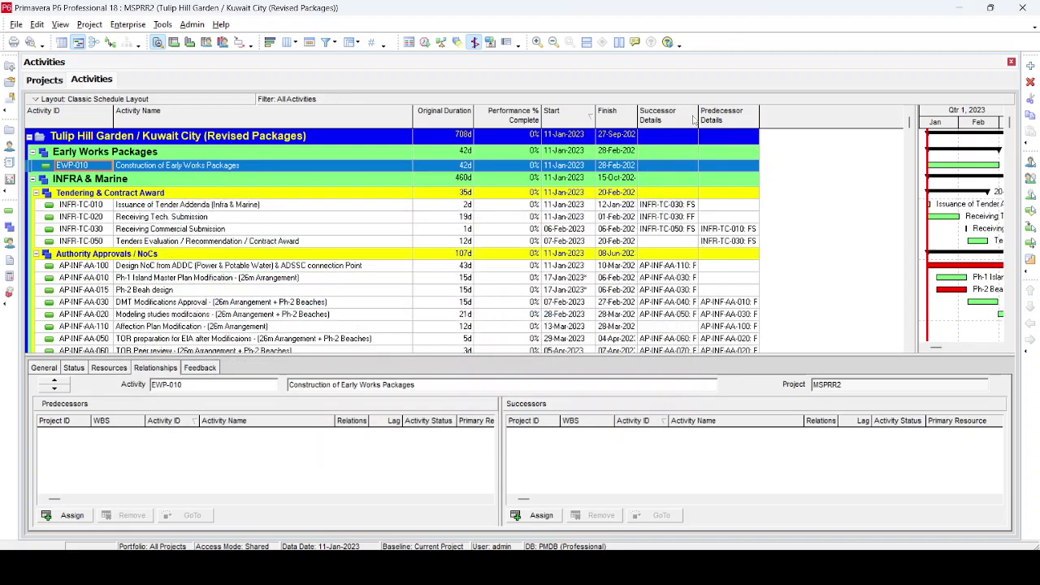
# - Widen Successor Details and inspect the relationships and lags of INFR-TC-010 and INFR-CN-020
pyautogui.moveTo(698, 120); pyautogui.dragTo(720, 119)
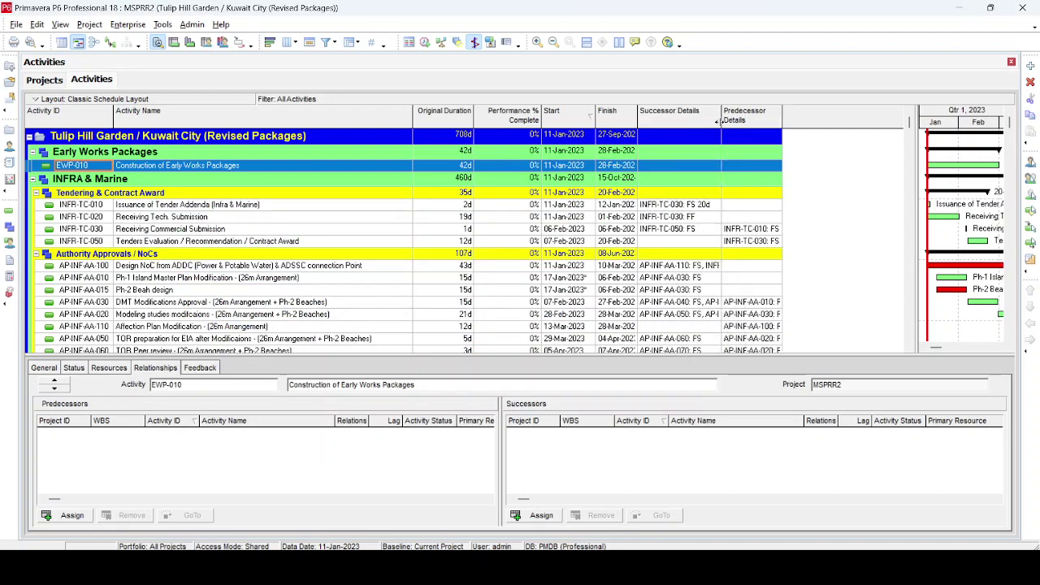
pyautogui.click(718, 208)
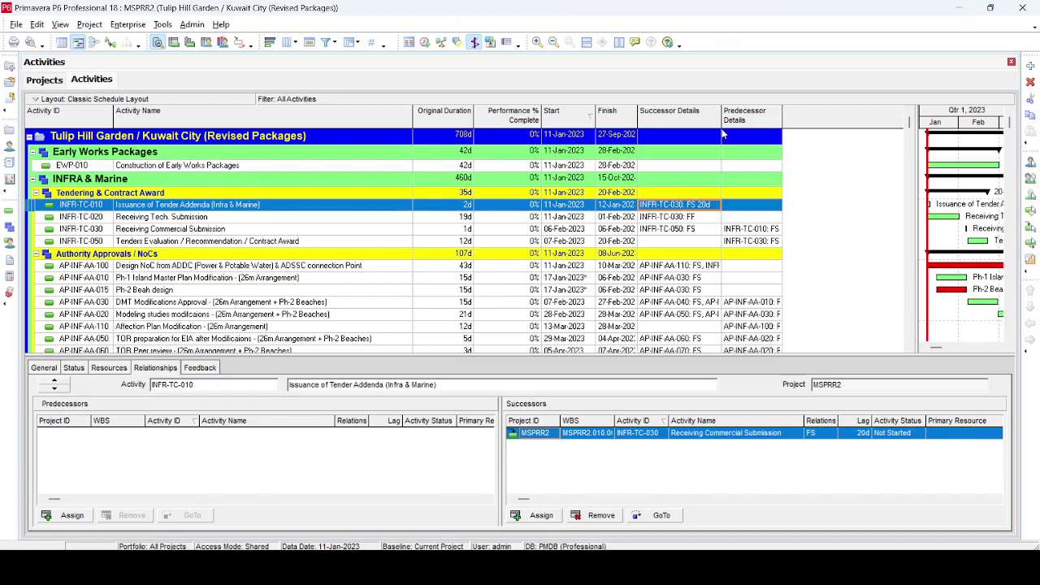
pyautogui.moveTo(721, 126); pyautogui.dragTo(790, 134)
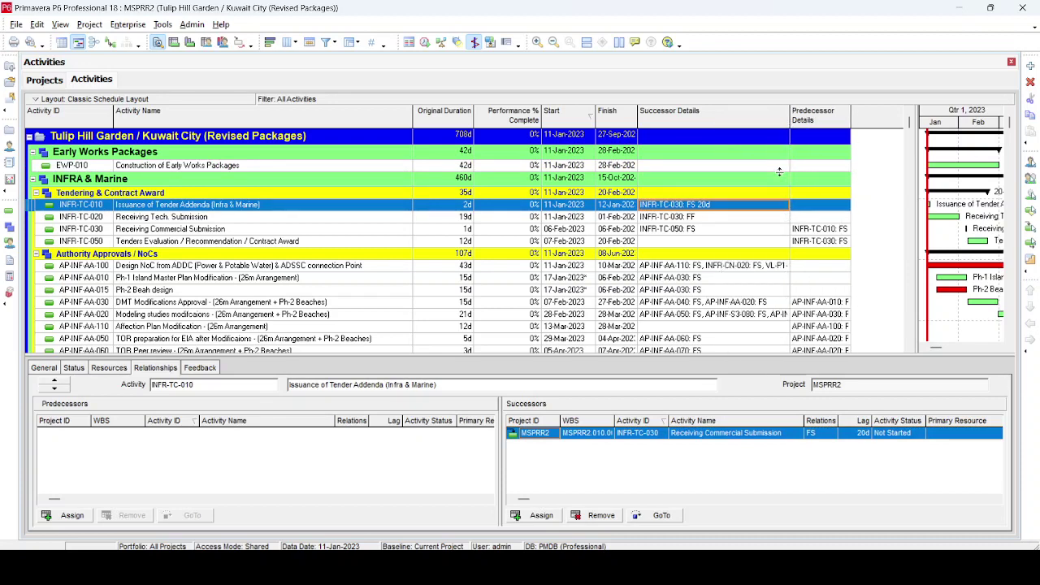
pyautogui.scroll(-3, 778, 172)
pyautogui.scroll(-2, 778, 173)
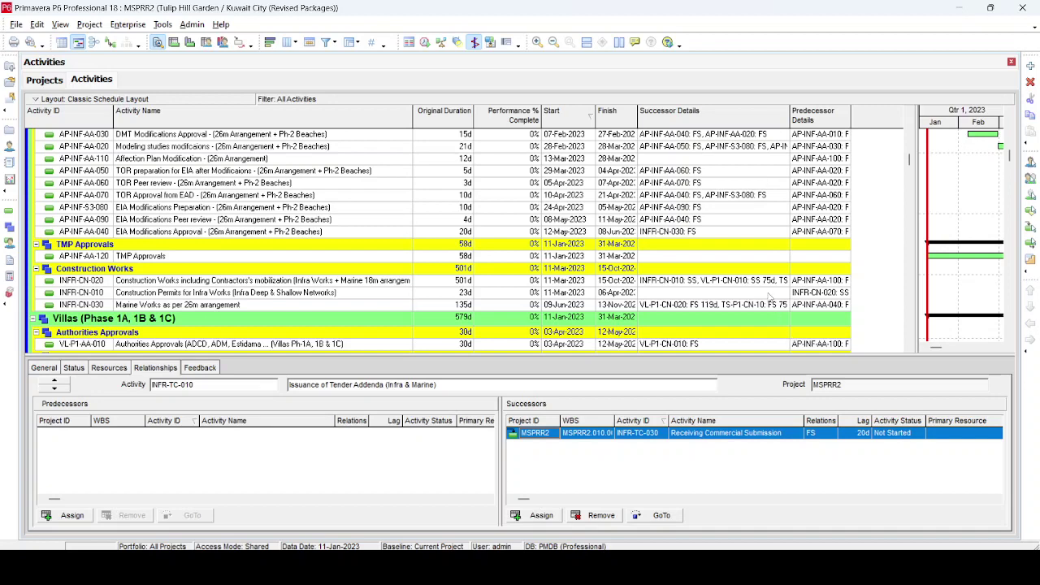
pyautogui.click(773, 282)
pyautogui.scroll(-5, 773, 285)
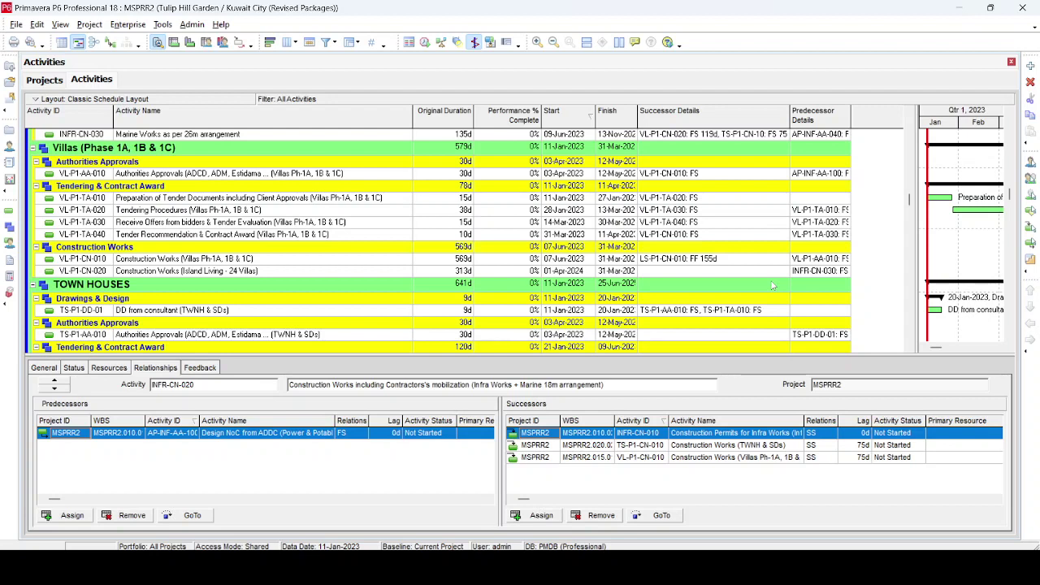
# - Review and apply the Highlighting LOGs filter (Successor Details contains 'd') to the activities
pyautogui.click(333, 45)
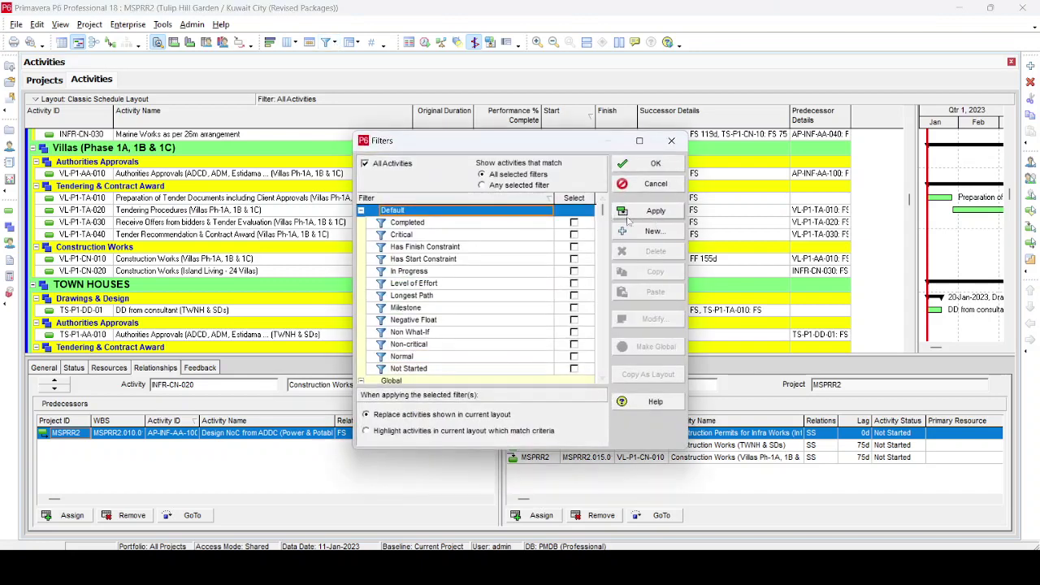
pyautogui.moveTo(602, 212); pyautogui.dragTo(615, 365)
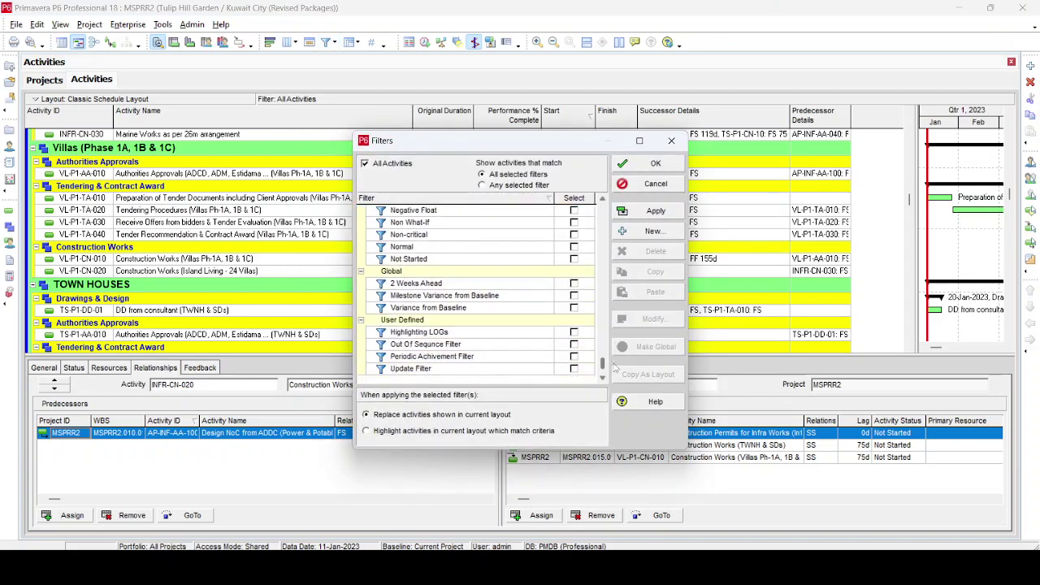
pyautogui.click(460, 333)
pyautogui.click(660, 320)
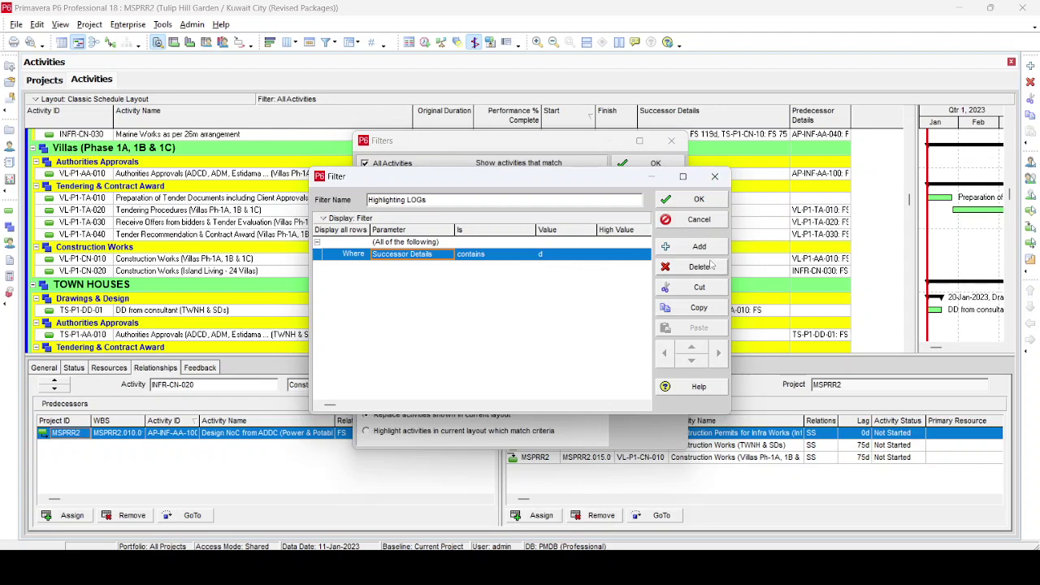
pyautogui.click(714, 205)
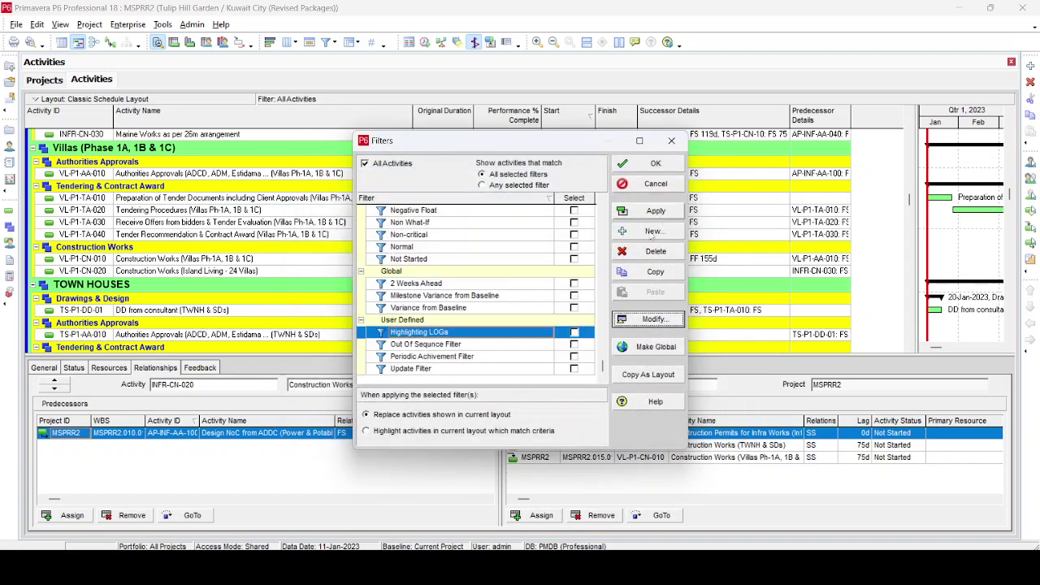
pyautogui.click(574, 332)
pyautogui.click(673, 213)
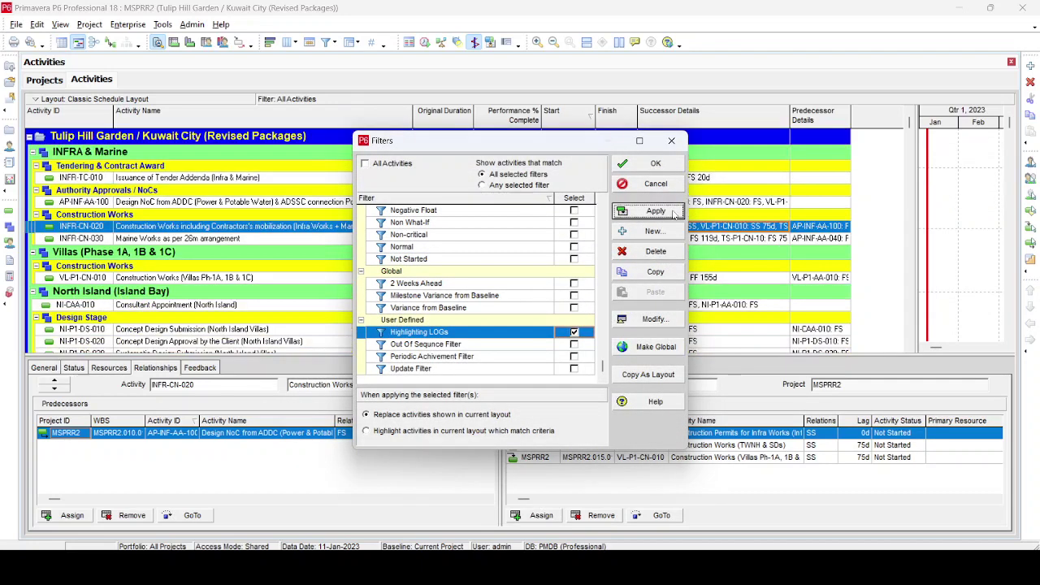
pyautogui.click(654, 163)
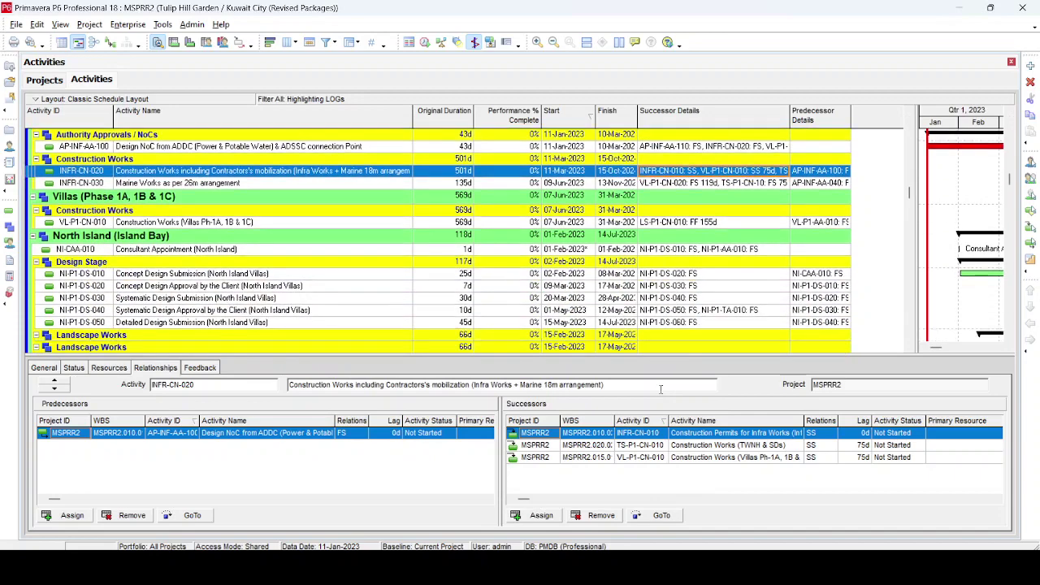
# - Widen Successor Details further and check lags for INFR-TC-010, AP-INF-AA-100 and VL-P1-CN-010
pyautogui.scroll(-3, 711, 244)
pyautogui.scroll(4, 711, 183)
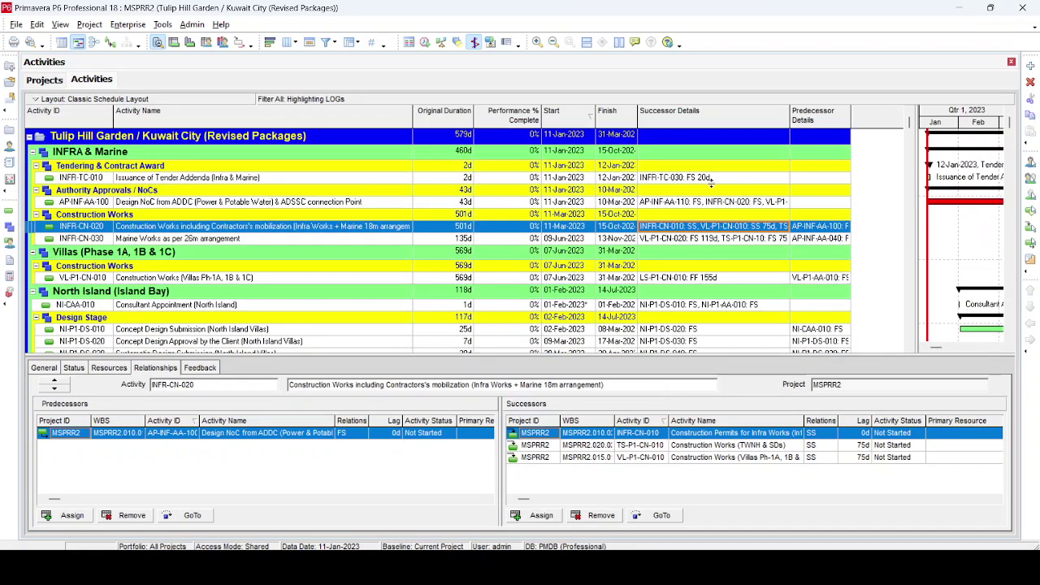
pyautogui.click(715, 180)
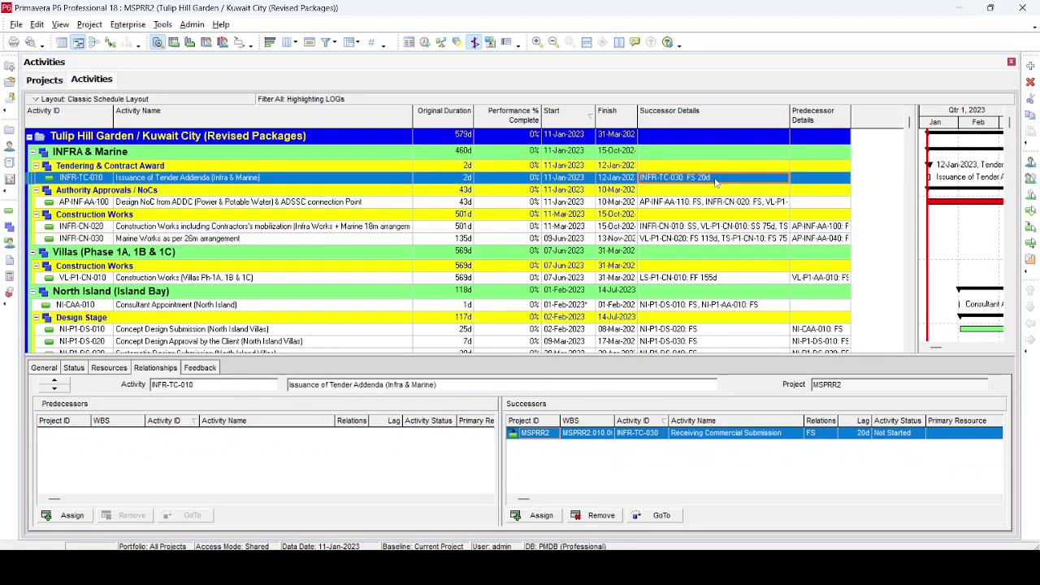
pyautogui.moveTo(788, 120); pyautogui.dragTo(863, 122)
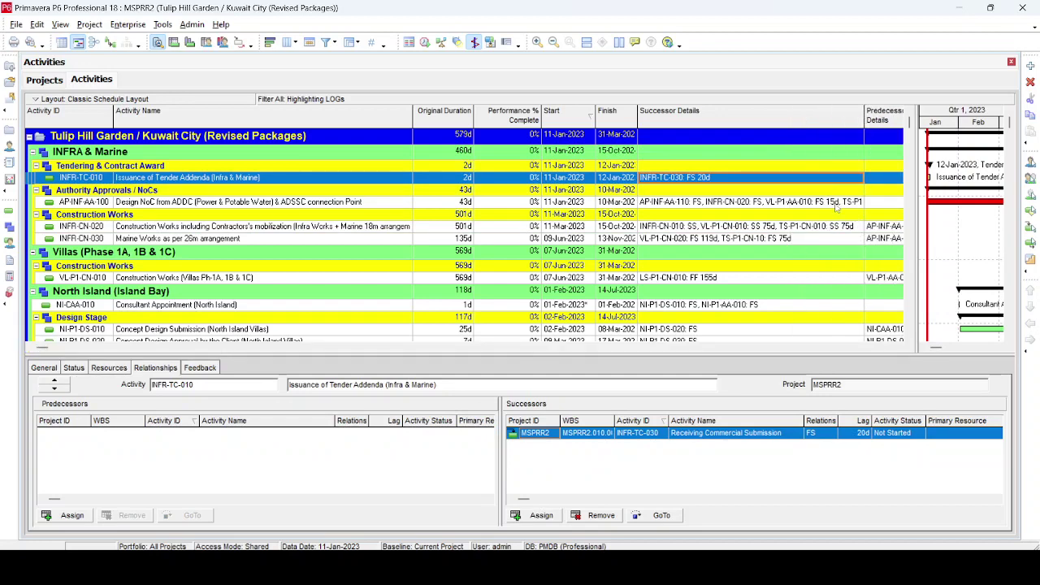
pyautogui.click(837, 205)
pyautogui.scroll(-3, 837, 232)
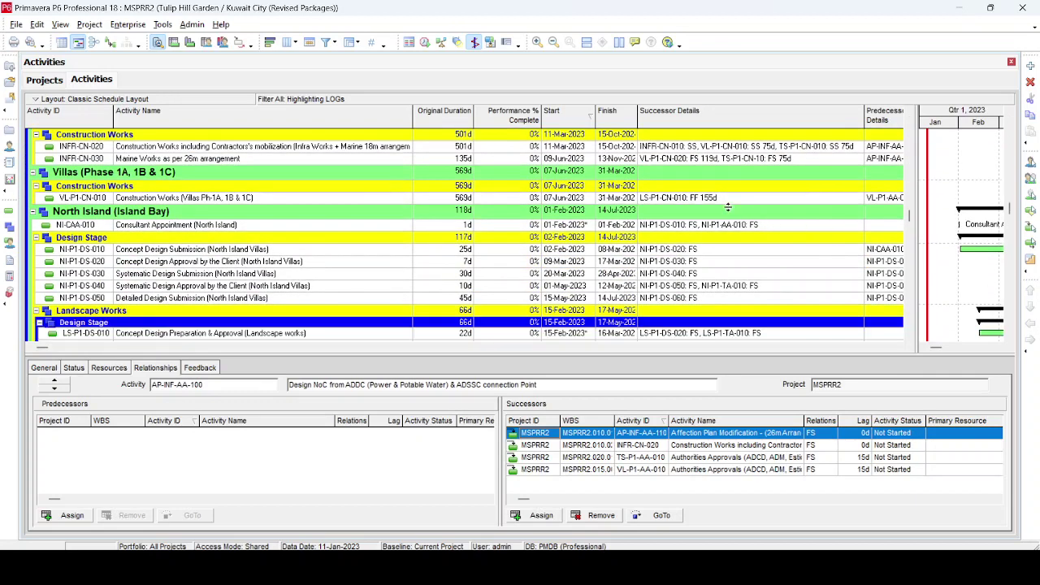
pyautogui.click(726, 202)
pyautogui.scroll(-1, 726, 203)
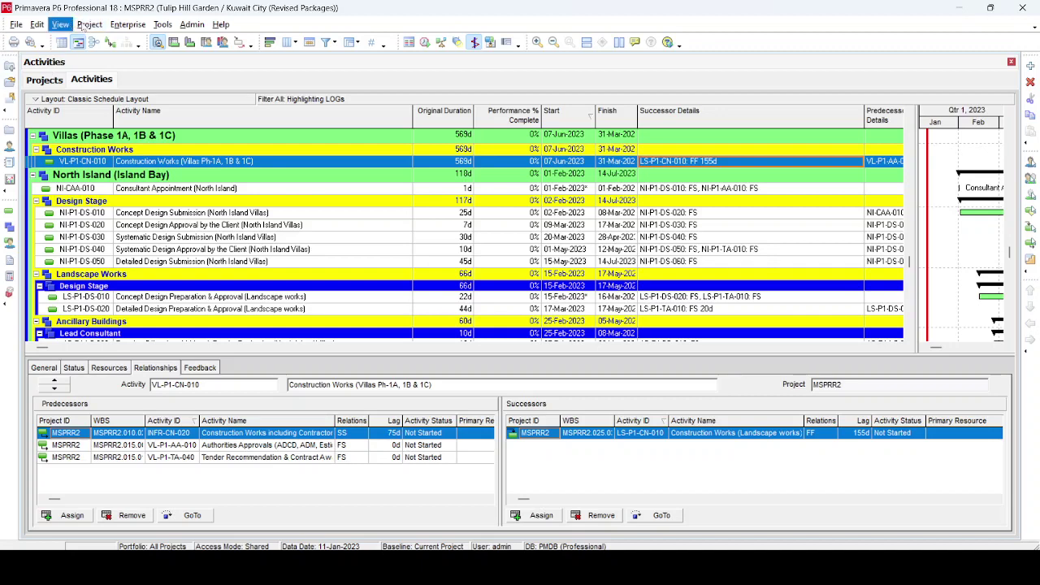
# - Browse the Project and View menus, then open User Preferences from the Edit menu
pyautogui.click(81, 26)
pyautogui.click(63, 26)
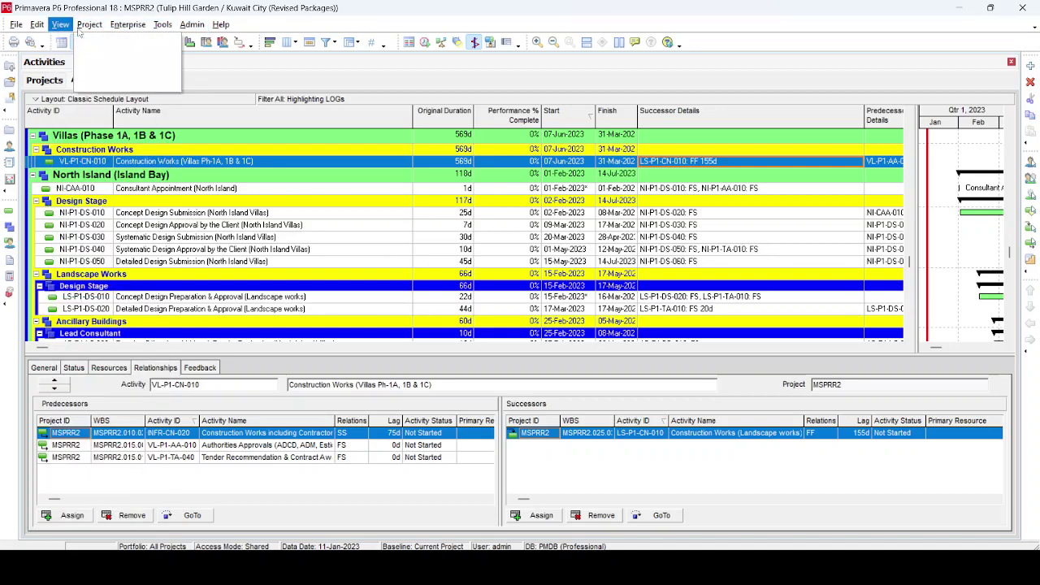
pyautogui.click(90, 24)
pyautogui.moveTo(68, 32)
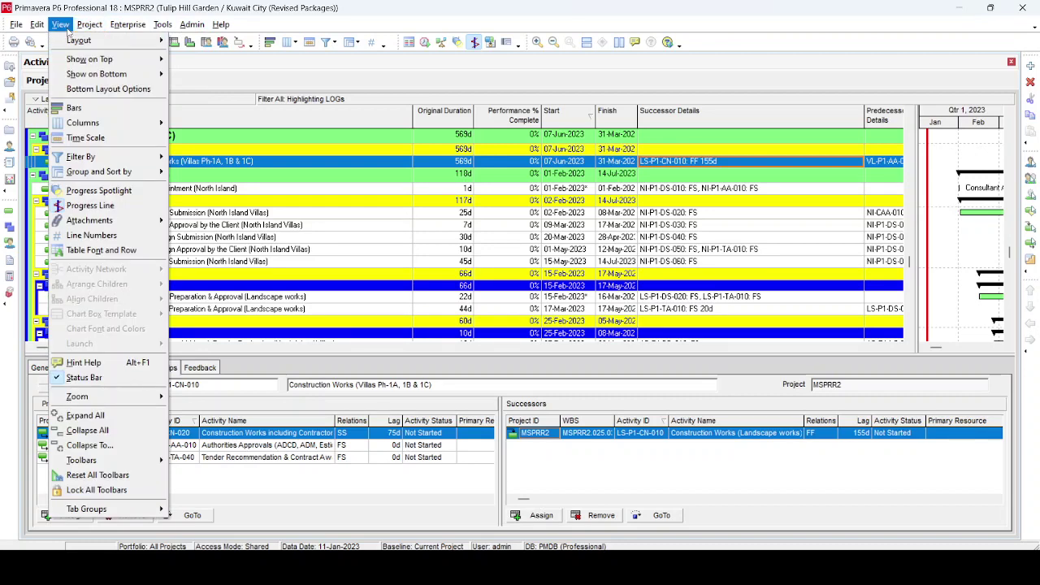
pyautogui.click(68, 30)
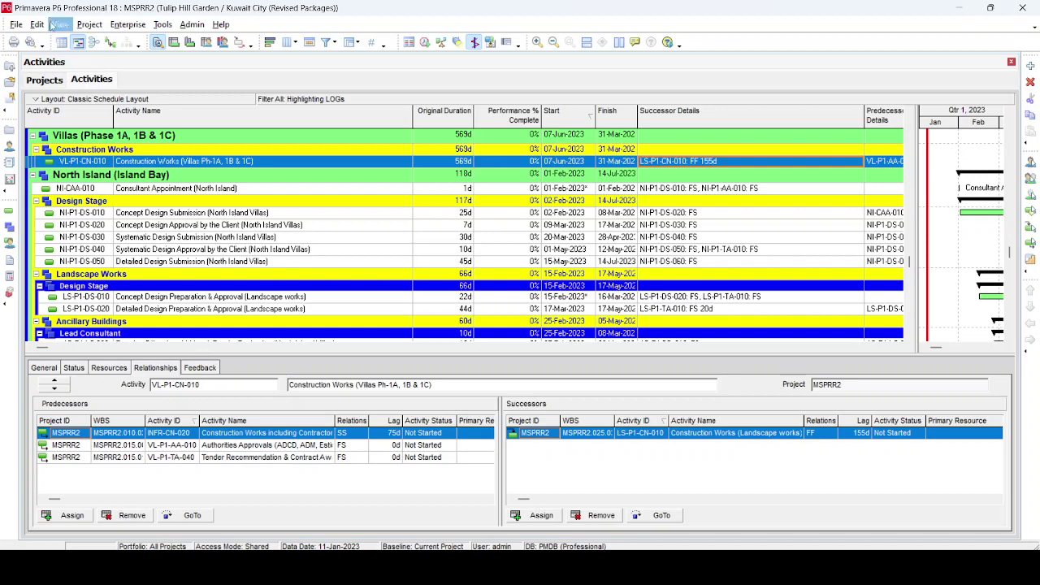
pyautogui.click(35, 25)
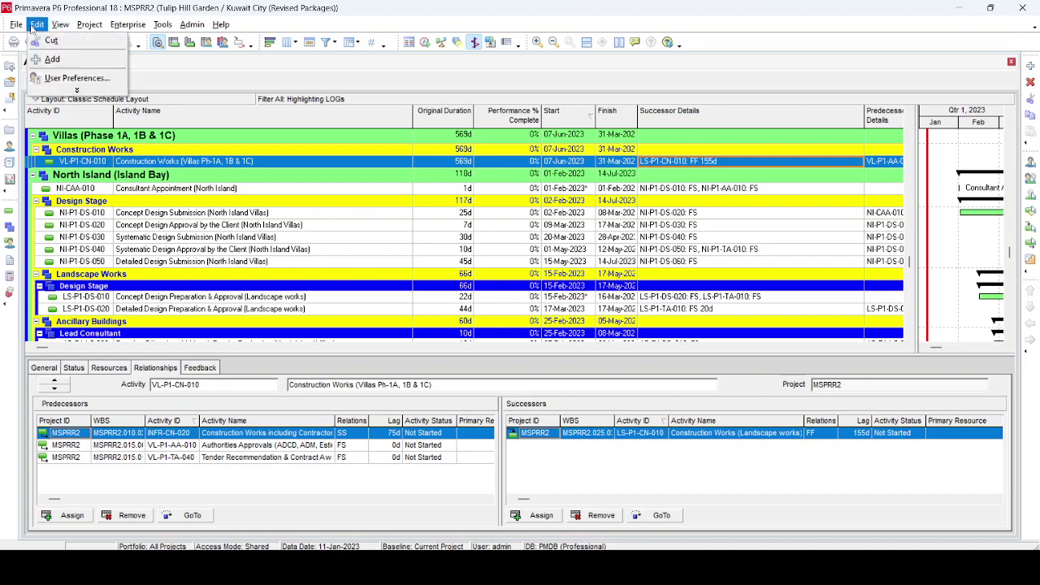
pyautogui.click(65, 78)
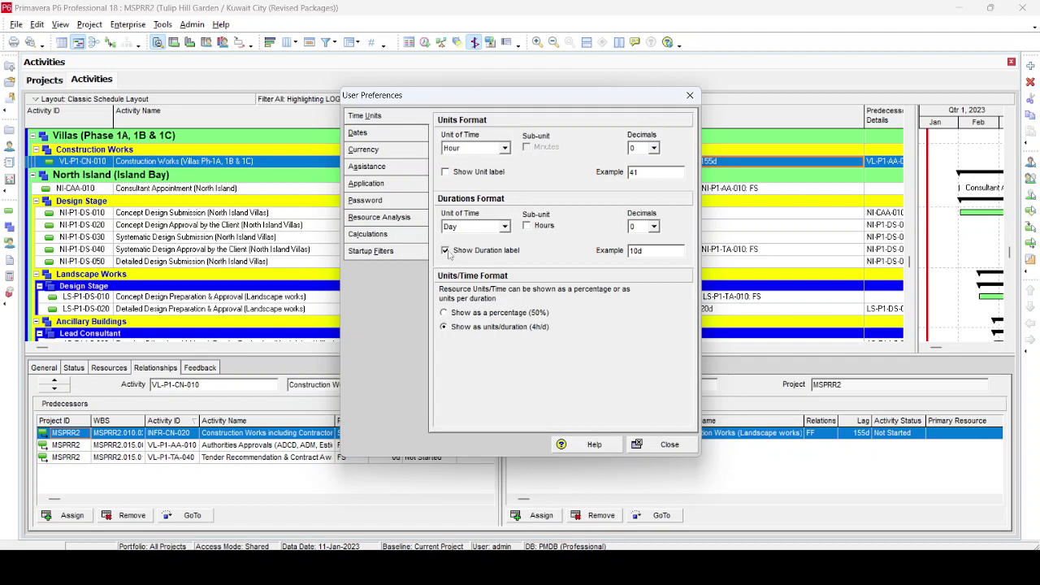
# - Close User Preferences after reviewing Time Units (day durations with the duration label)
pyautogui.click(671, 446)
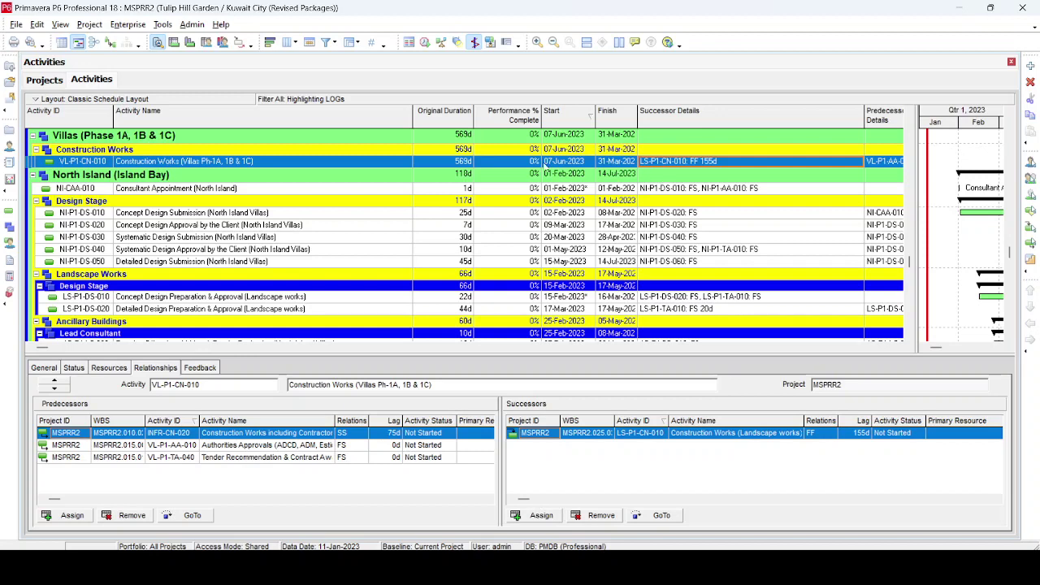
# - Switch the activity filter back to All Activities and go to the Reports window
pyautogui.click(329, 43)
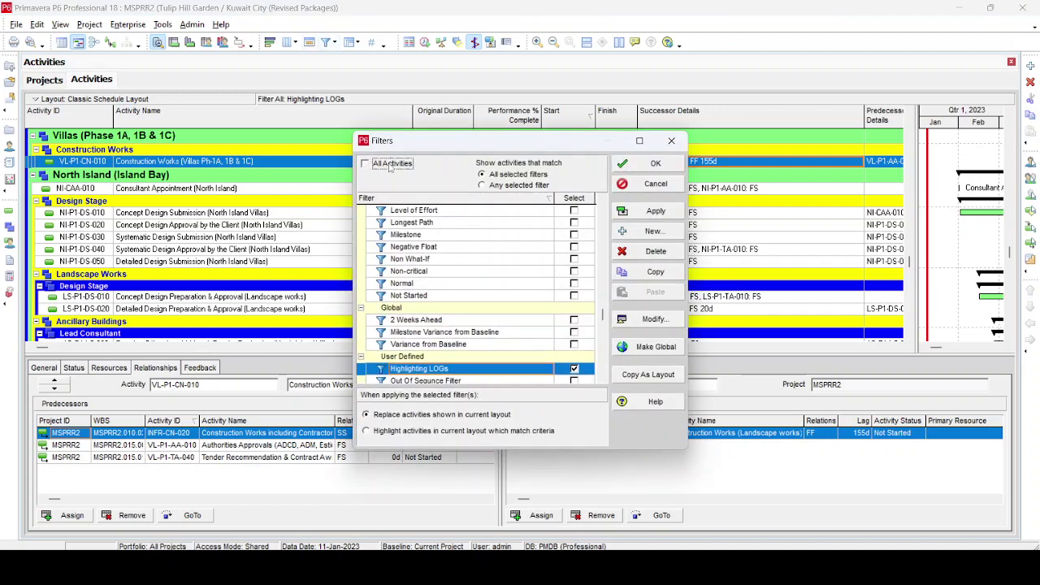
pyautogui.click(648, 210)
pyautogui.click(654, 163)
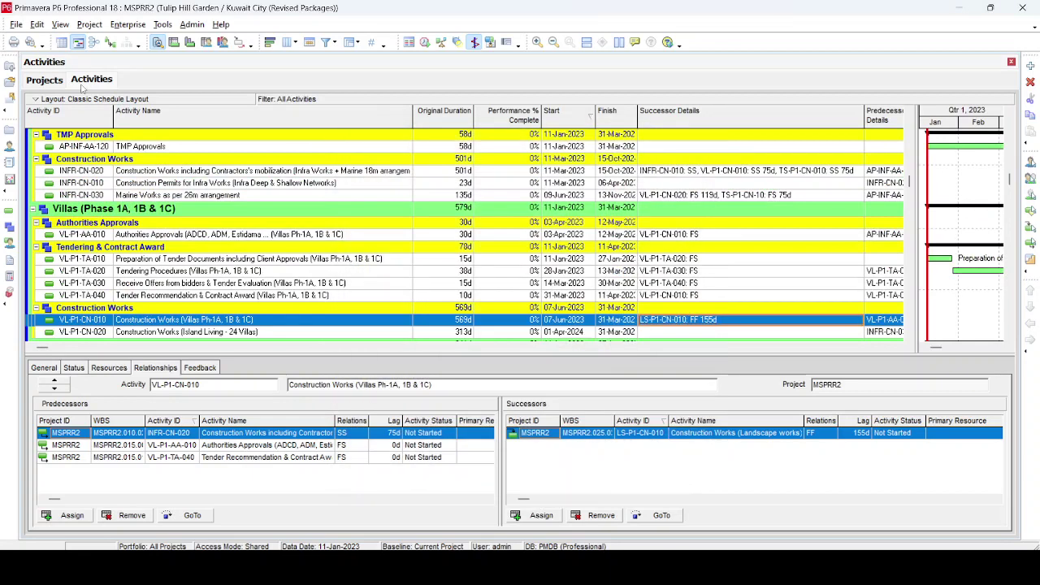
pyautogui.click(12, 168)
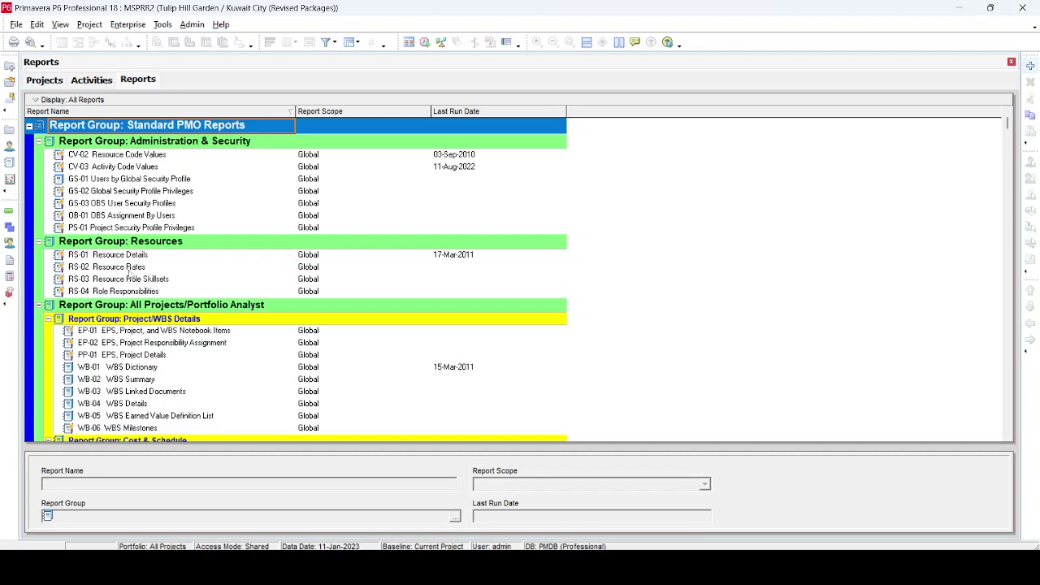
# - Start a Report Wizard report on the Activity Relationships subject area and reach its column setup
pyautogui.rightClick(155, 130)
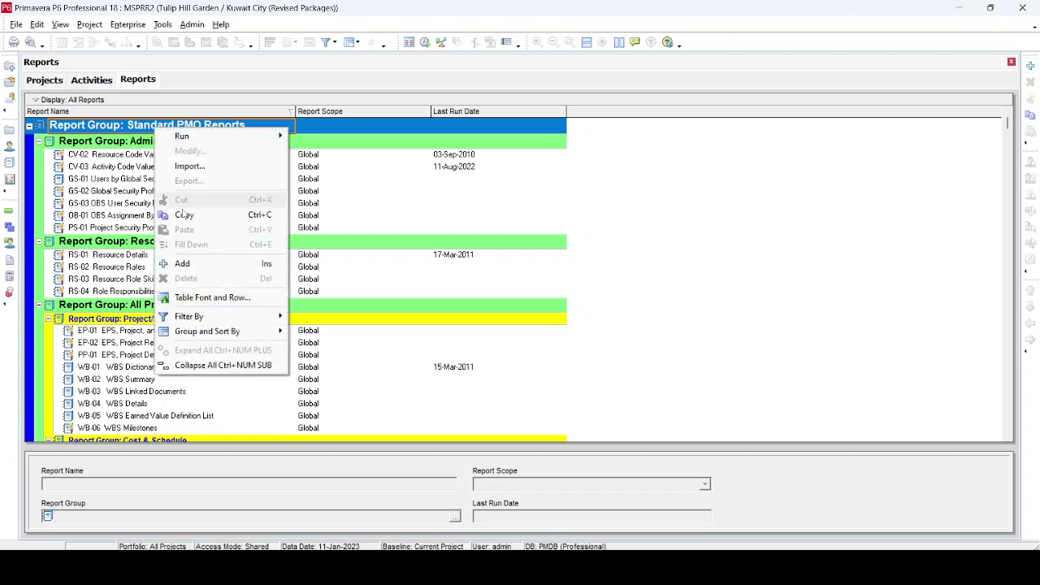
pyautogui.click(194, 262)
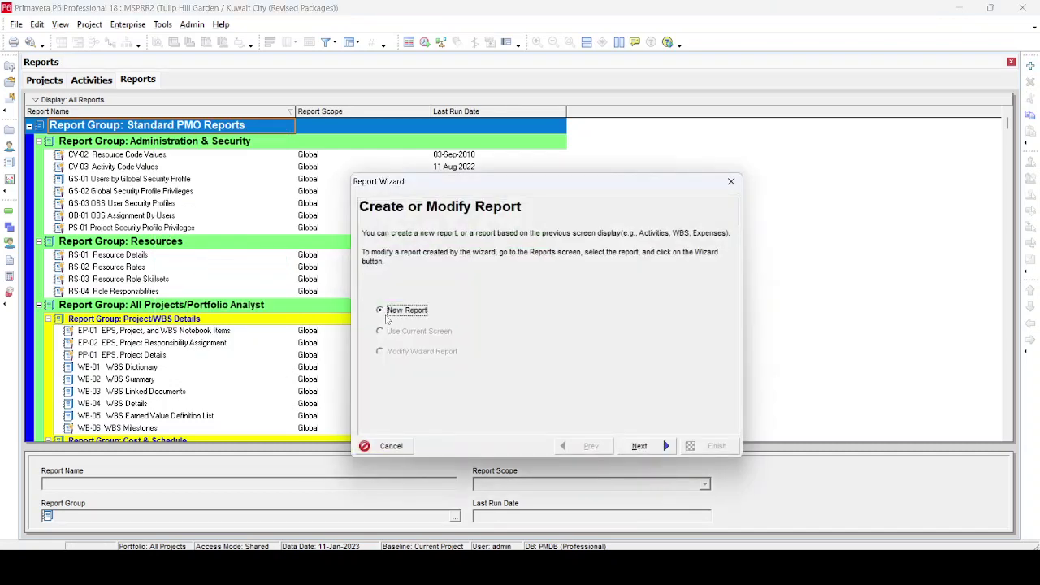
pyautogui.click(627, 448)
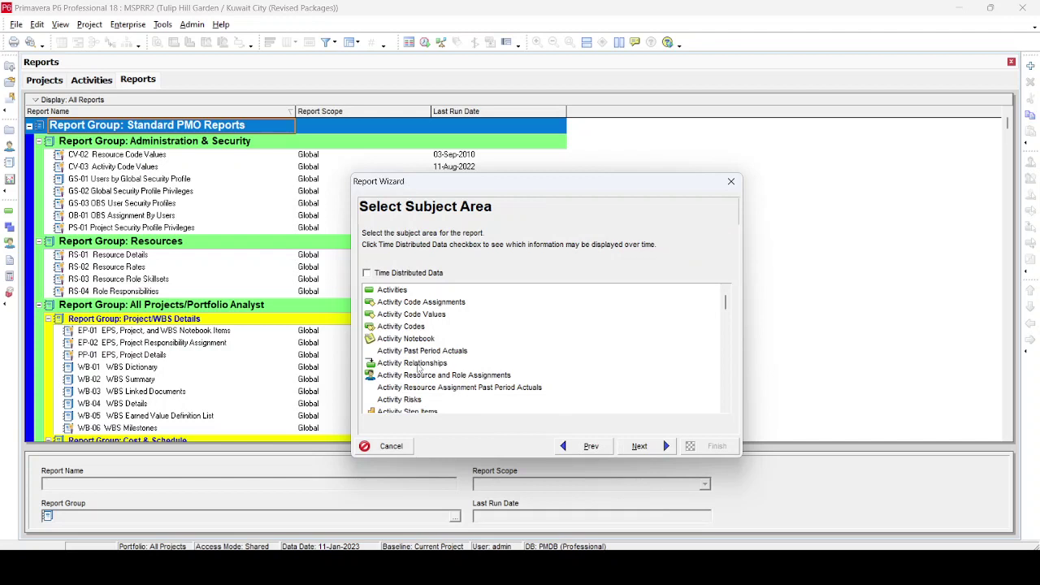
pyautogui.click(419, 363)
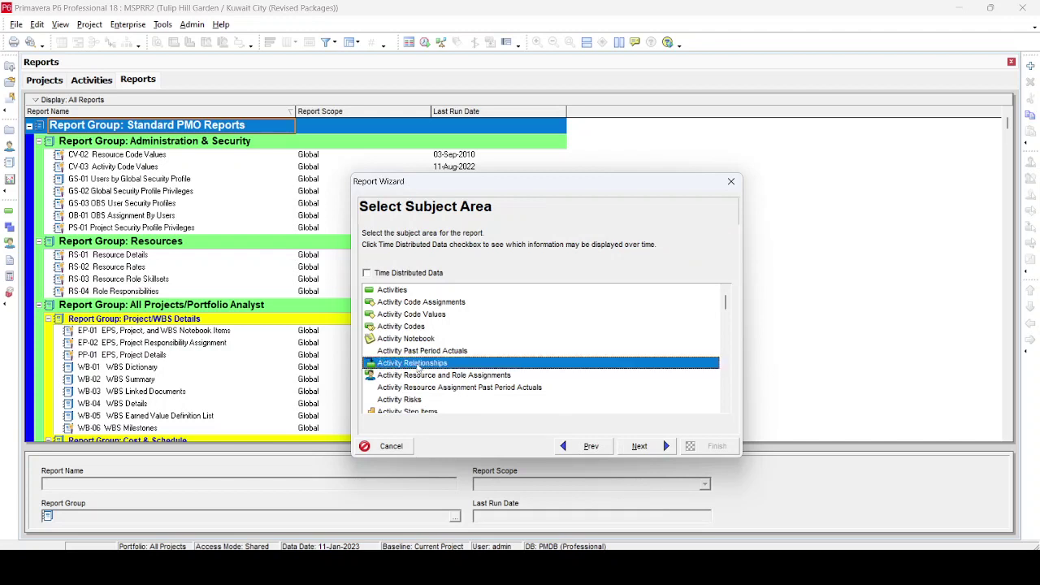
pyautogui.click(659, 445)
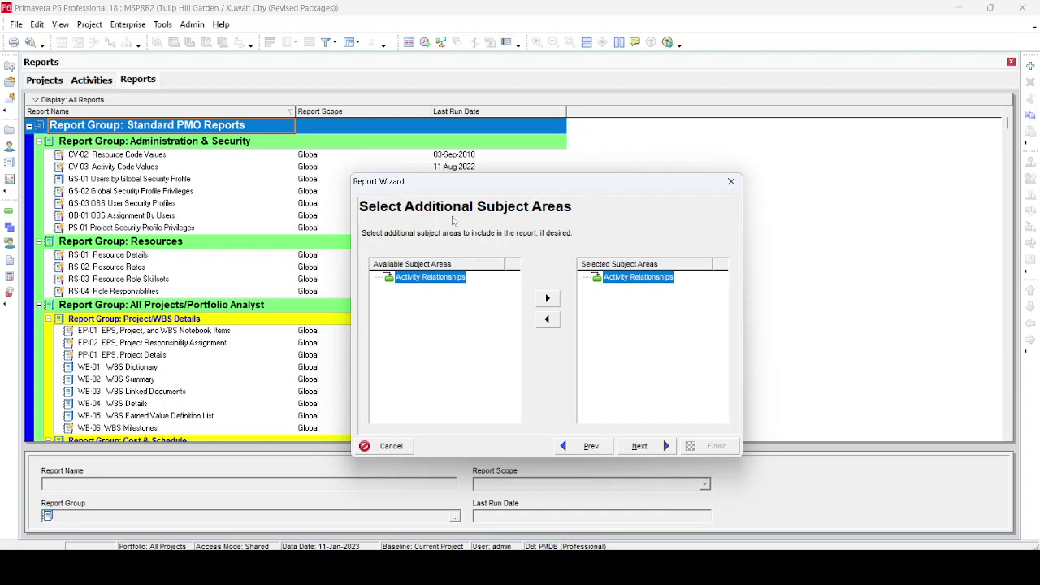
pyautogui.click(633, 448)
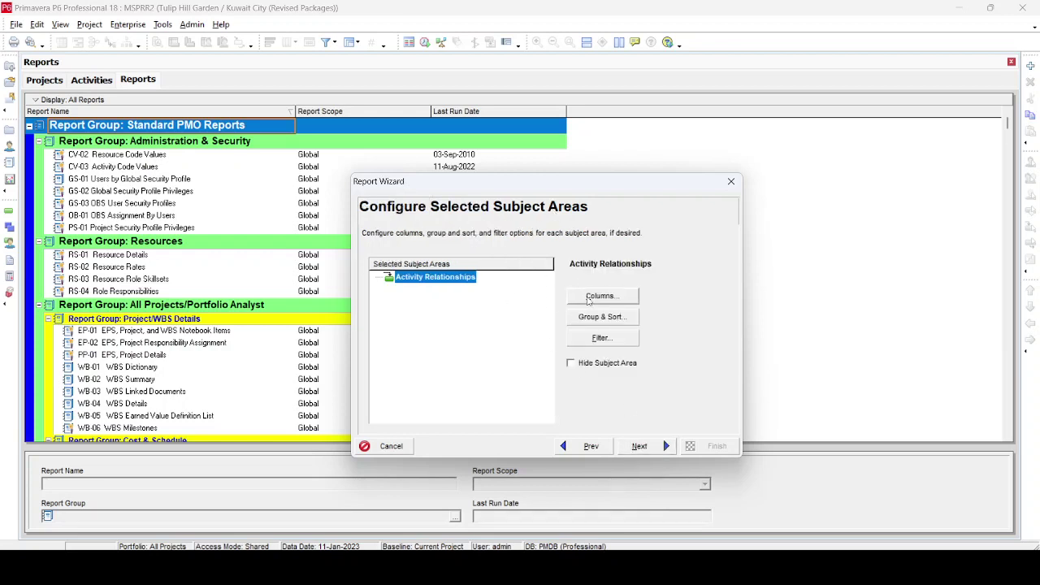
pyautogui.click(600, 296)
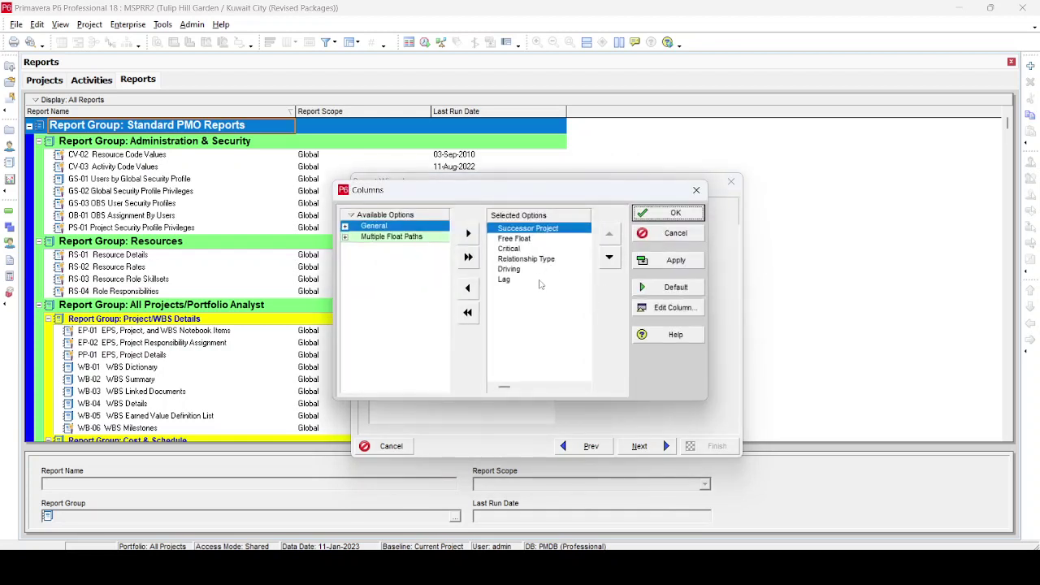
# - Remove Successor Project, Free Float, Critical, Relationship Type, Driving and Lag from the report columns
pyautogui.click(468, 288)
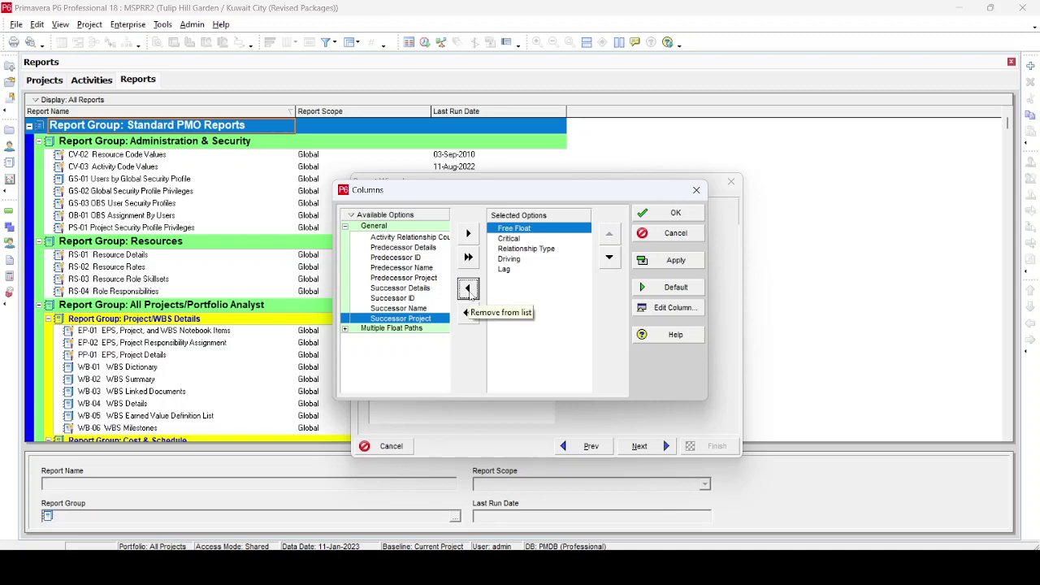
pyautogui.click(468, 289)
pyautogui.click(468, 288)
pyautogui.click(468, 289)
pyautogui.click(468, 288)
pyautogui.click(467, 289)
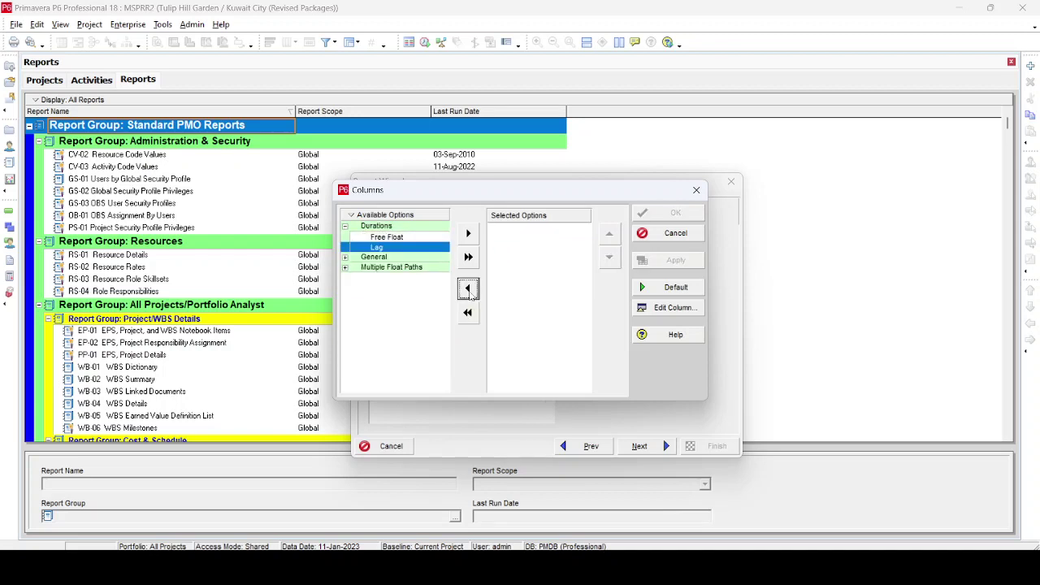
# - Add Predecessor ID, Predecessor Details and Predecessor Name from the General column group
pyautogui.click(345, 228)
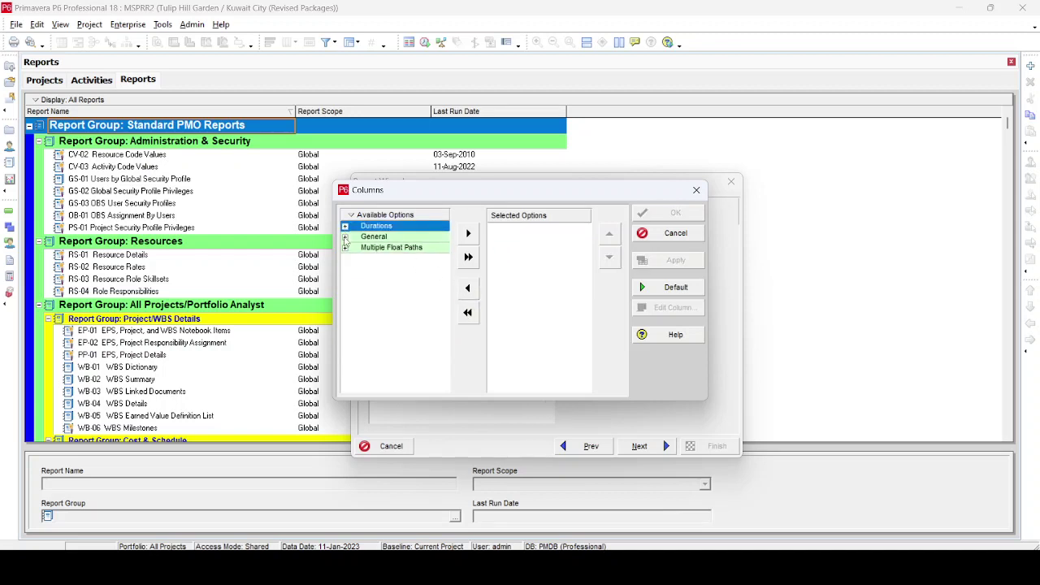
pyautogui.click(345, 237)
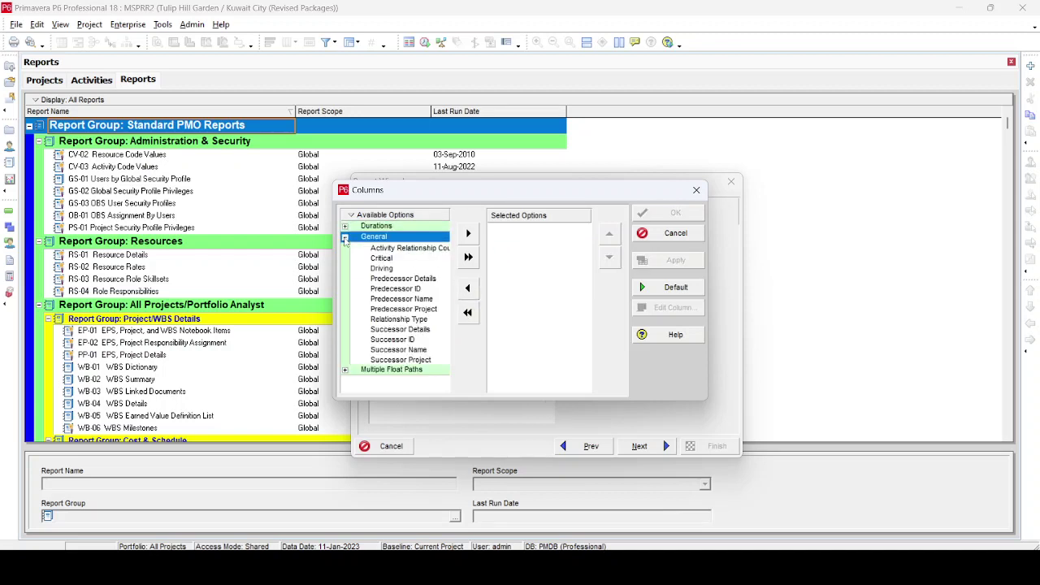
pyautogui.click(415, 289)
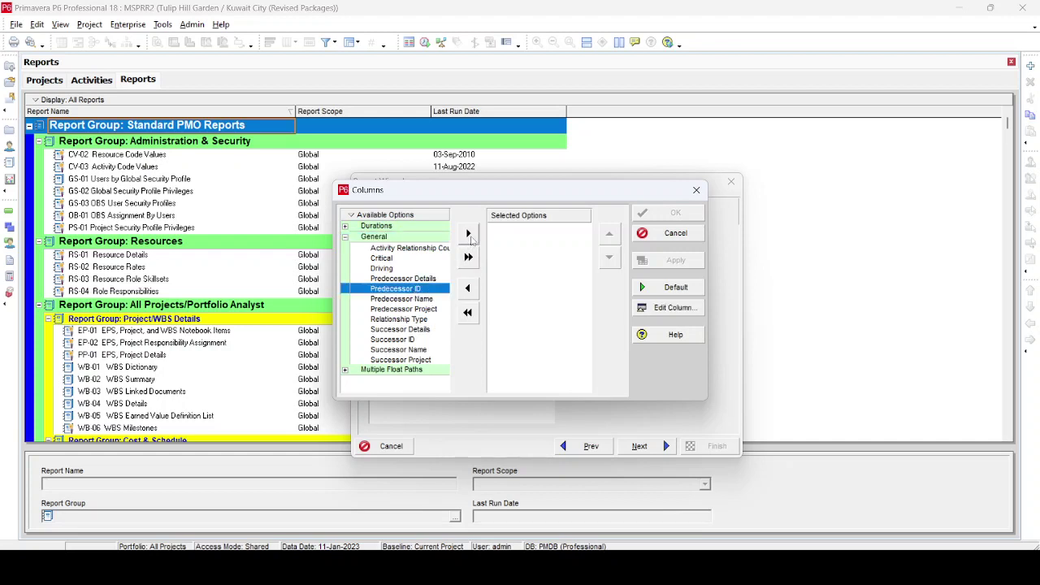
pyautogui.click(468, 234)
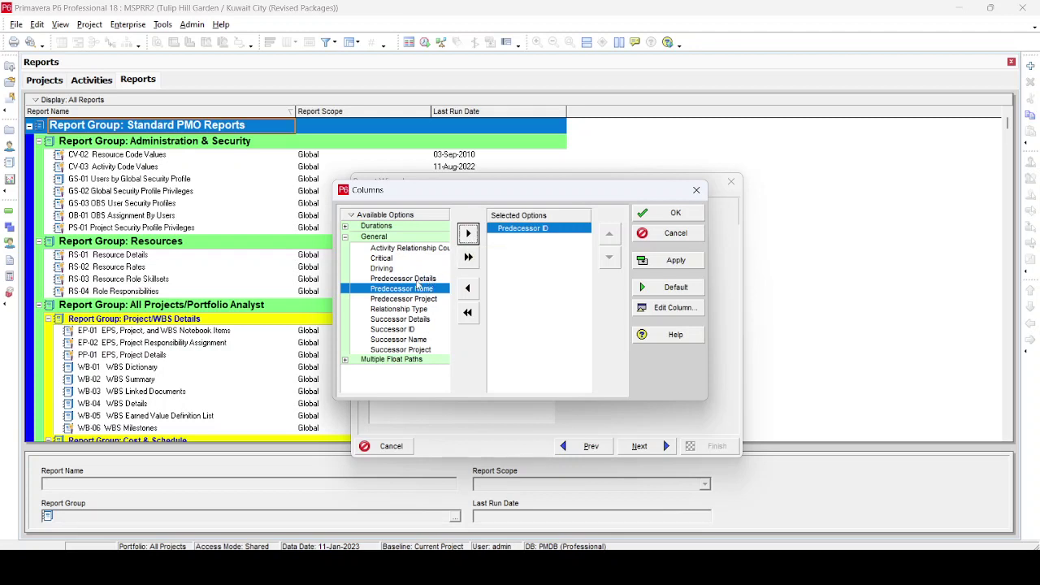
pyautogui.click(468, 235)
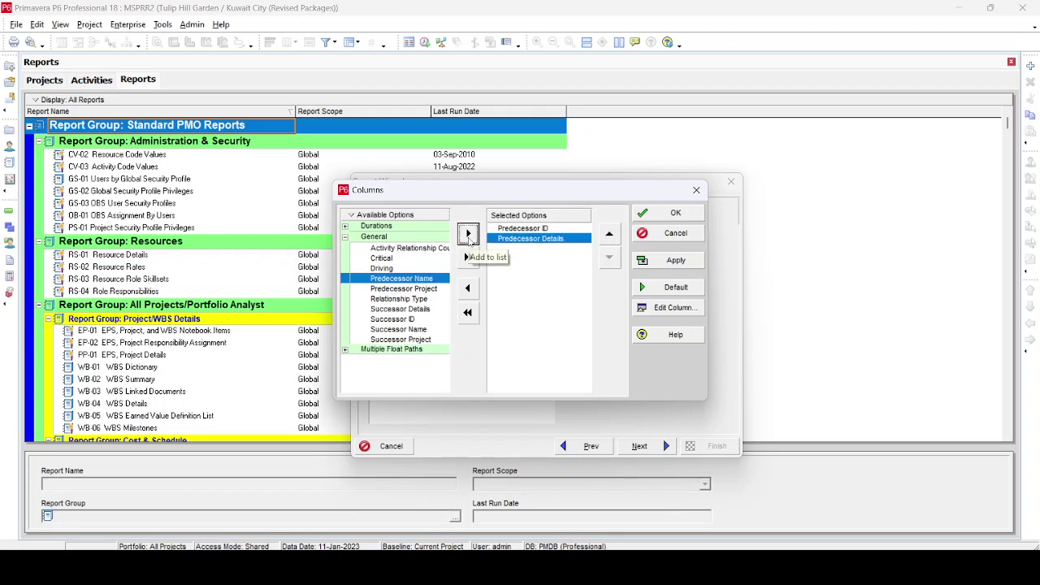
pyautogui.click(469, 237)
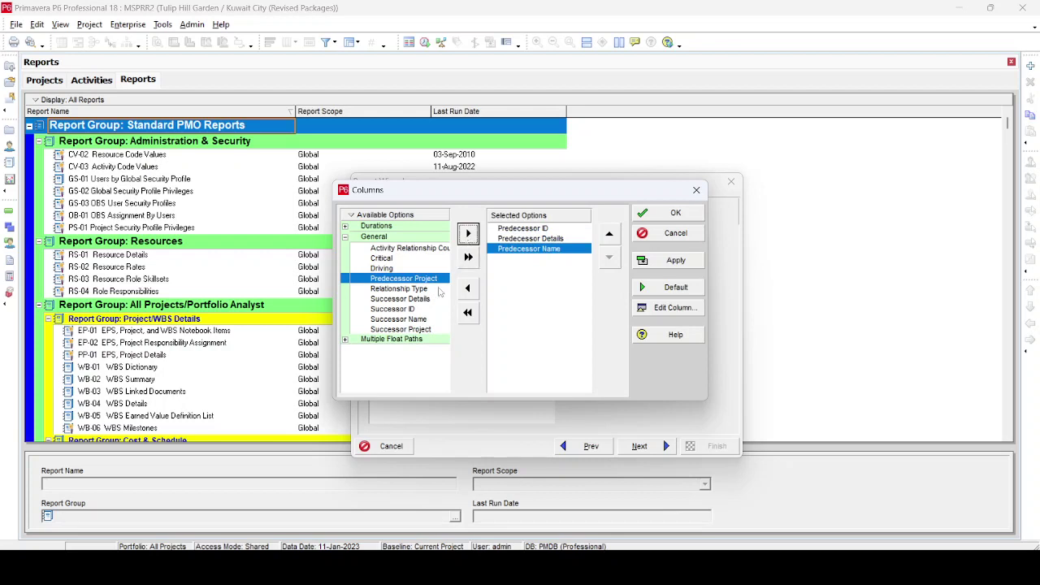
# - Add Successor ID, Successor Name and Successor Details to the report columns
pyautogui.click(408, 309)
pyautogui.click(468, 234)
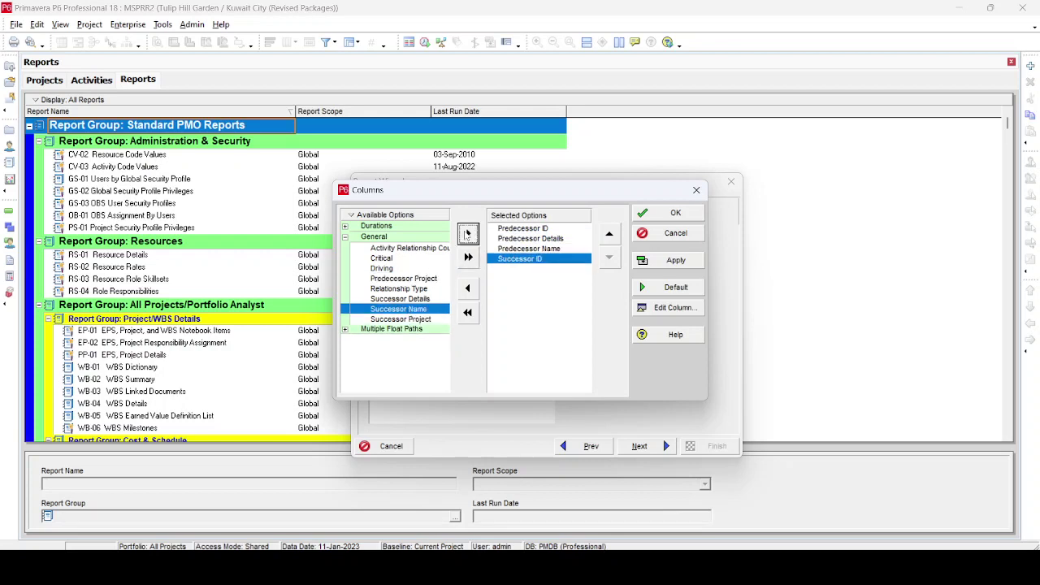
pyautogui.click(467, 234)
pyautogui.click(428, 298)
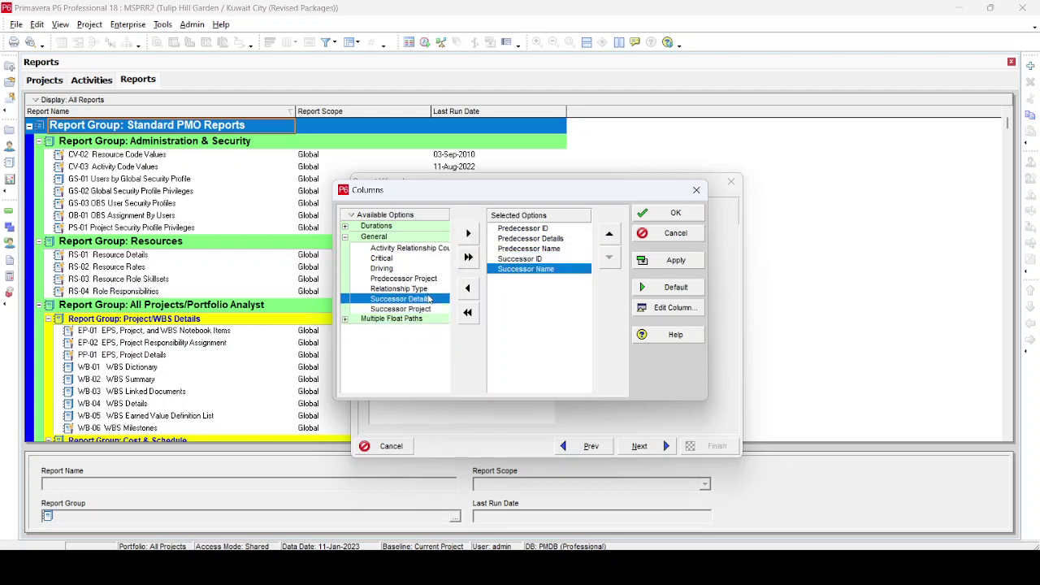
pyautogui.click(468, 234)
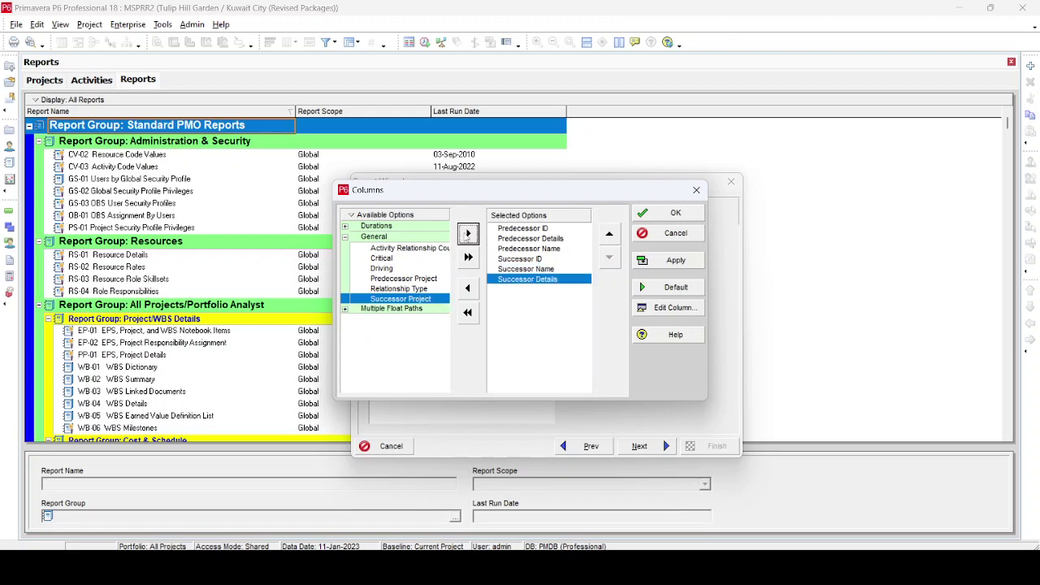
# - Add the Critical, Driving and Lag columns and apply the column set
pyautogui.click(387, 258)
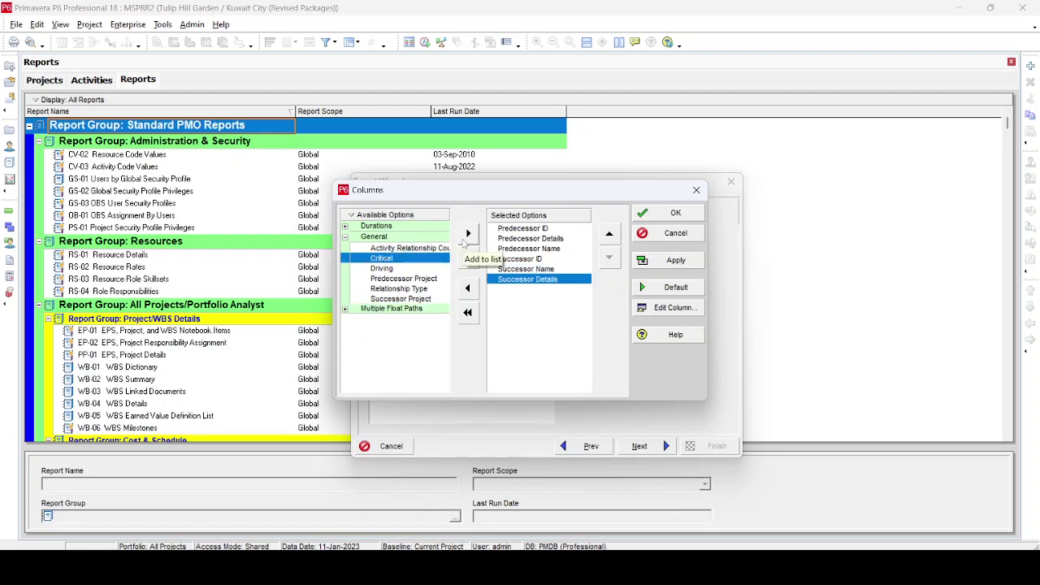
pyautogui.click(468, 235)
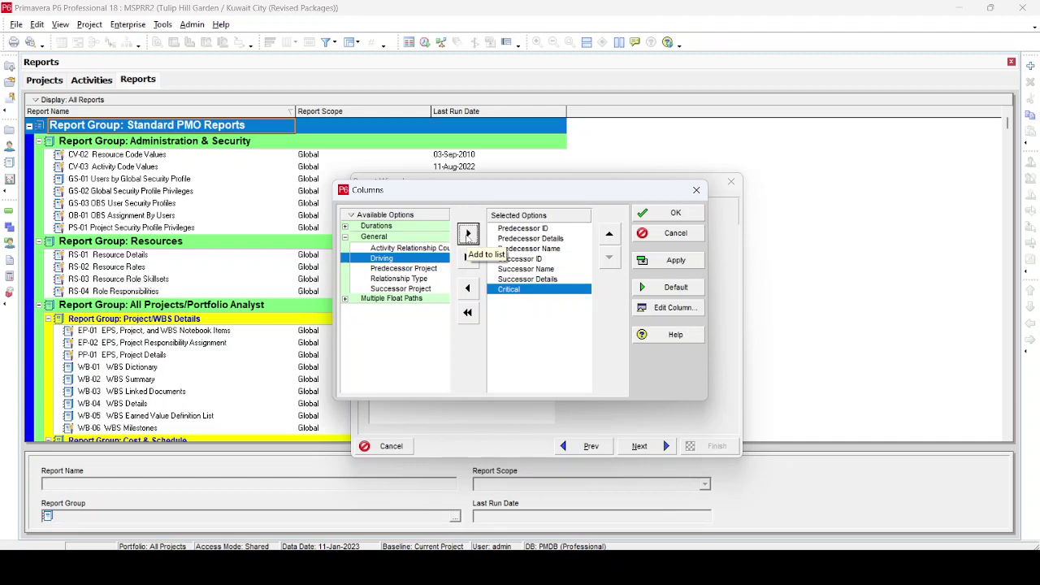
pyautogui.click(468, 235)
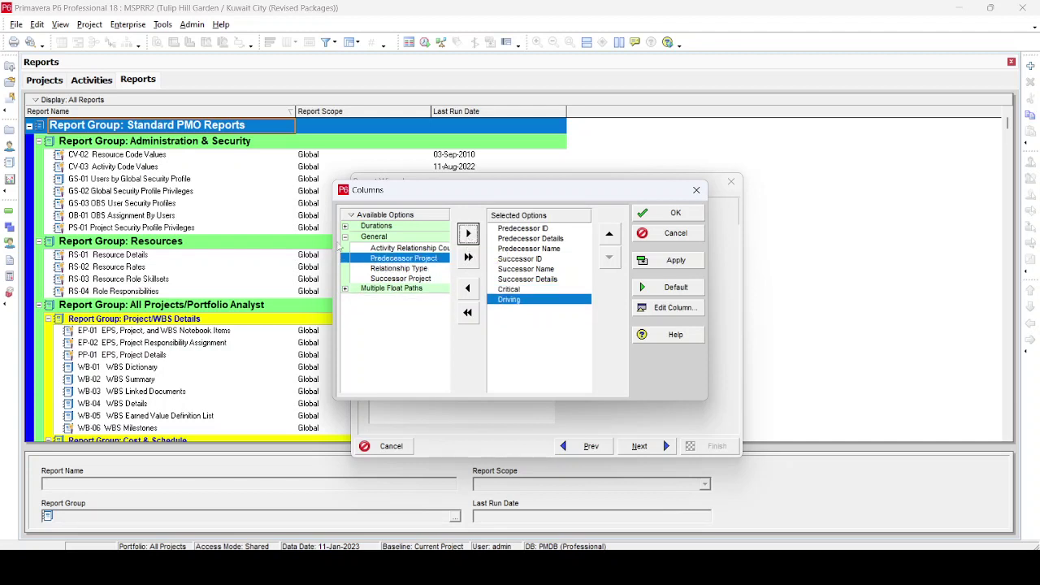
pyautogui.click(345, 237)
pyautogui.click(345, 226)
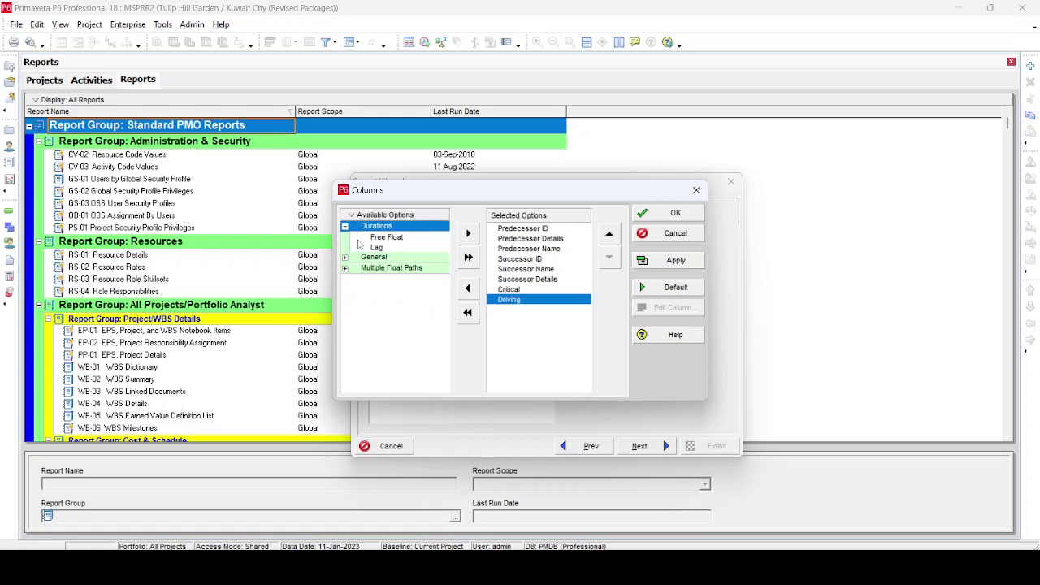
pyautogui.click(377, 247)
pyautogui.click(468, 234)
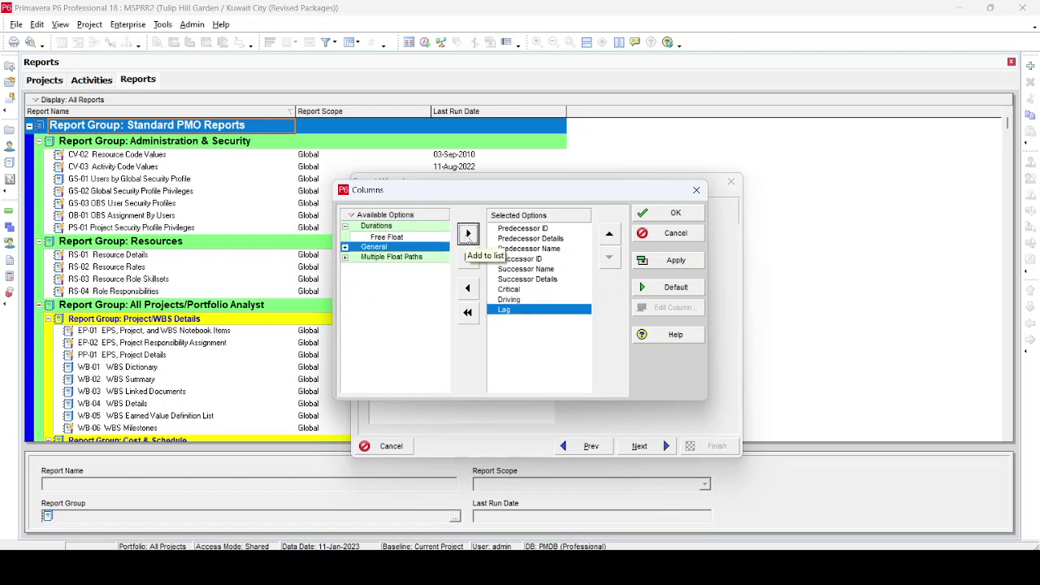
pyautogui.click(660, 261)
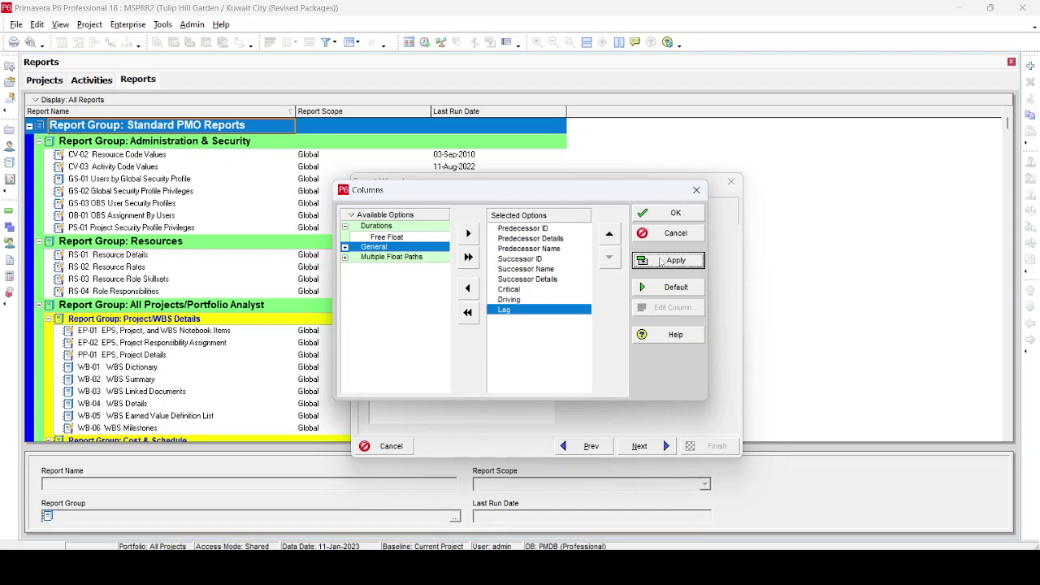
pyautogui.click(675, 213)
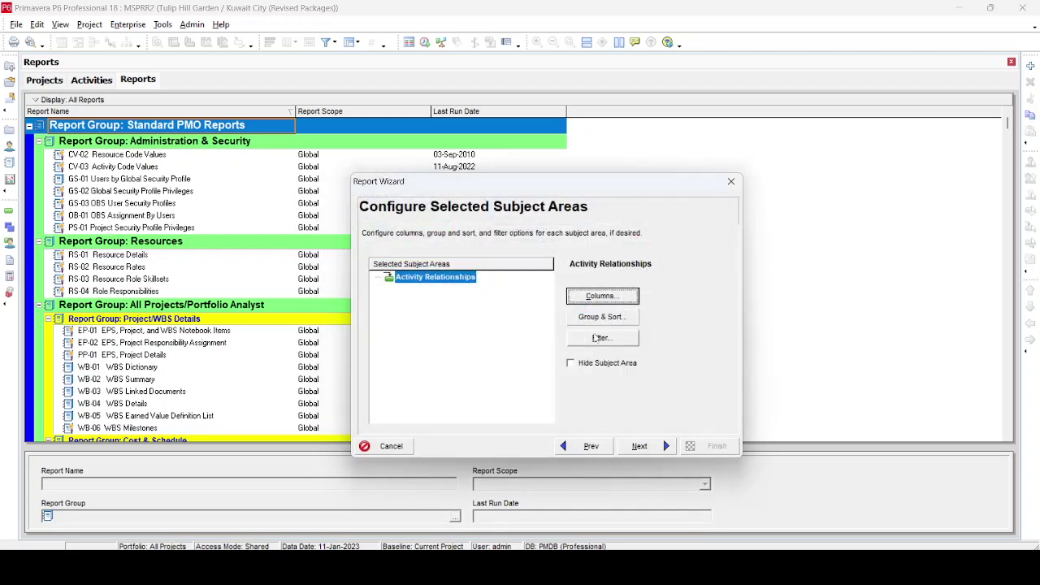
# - Filter the report's relationships to those where Lag is not equal to 0
pyautogui.click(602, 337)
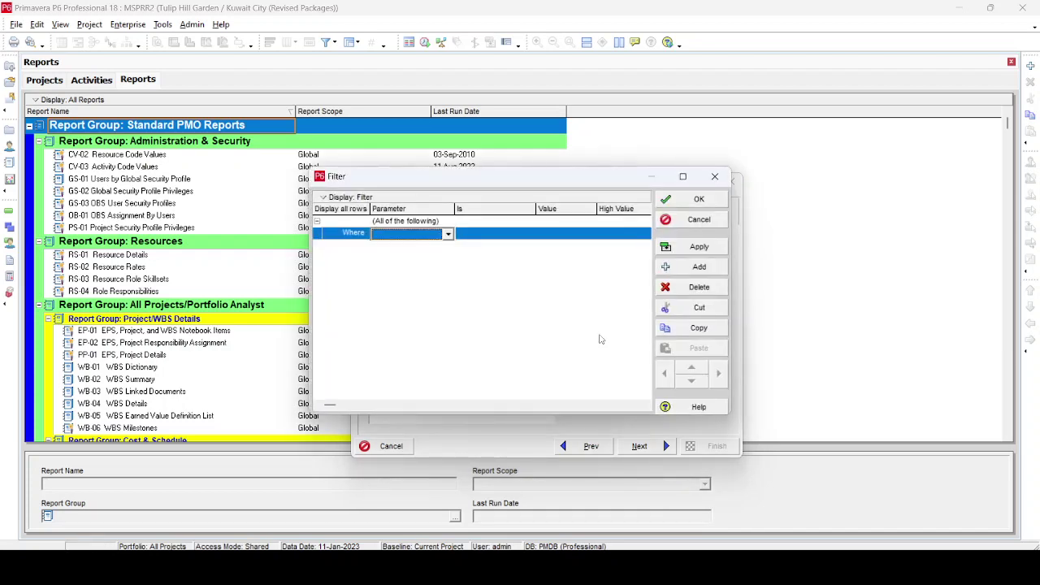
pyautogui.click(447, 235)
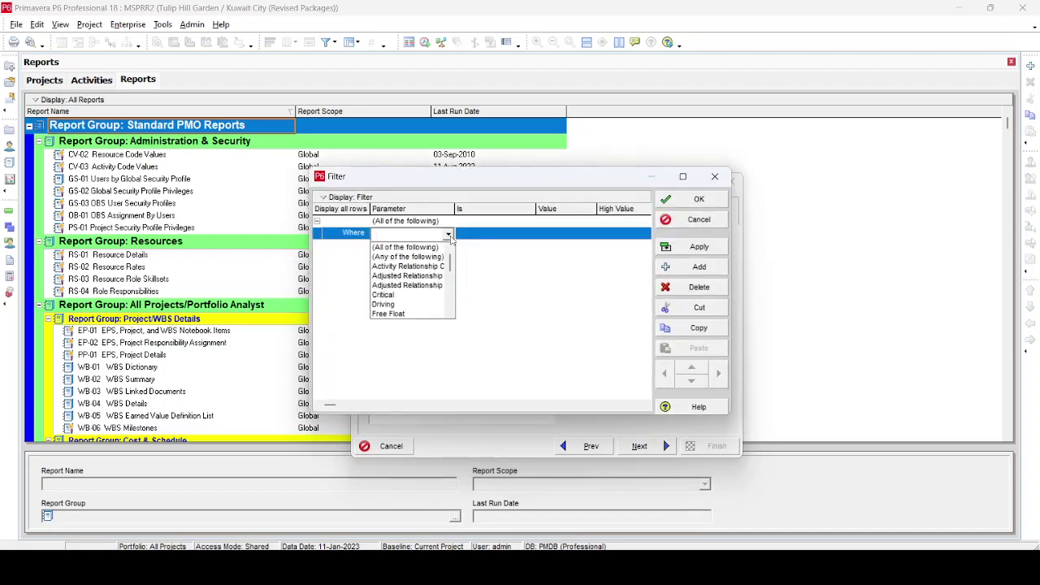
pyautogui.press('l')
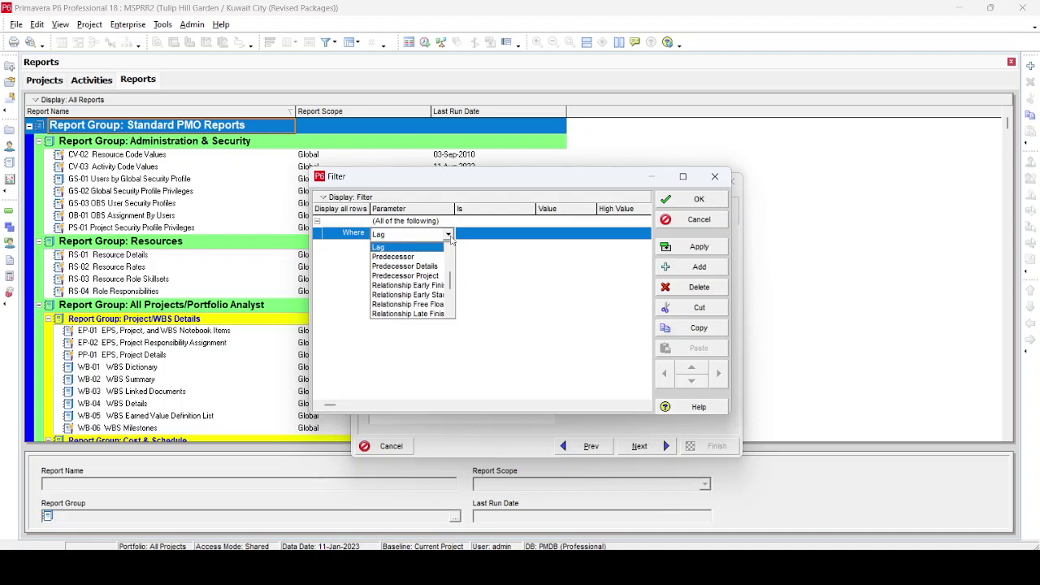
pyautogui.press('Return')
pyautogui.click(485, 235)
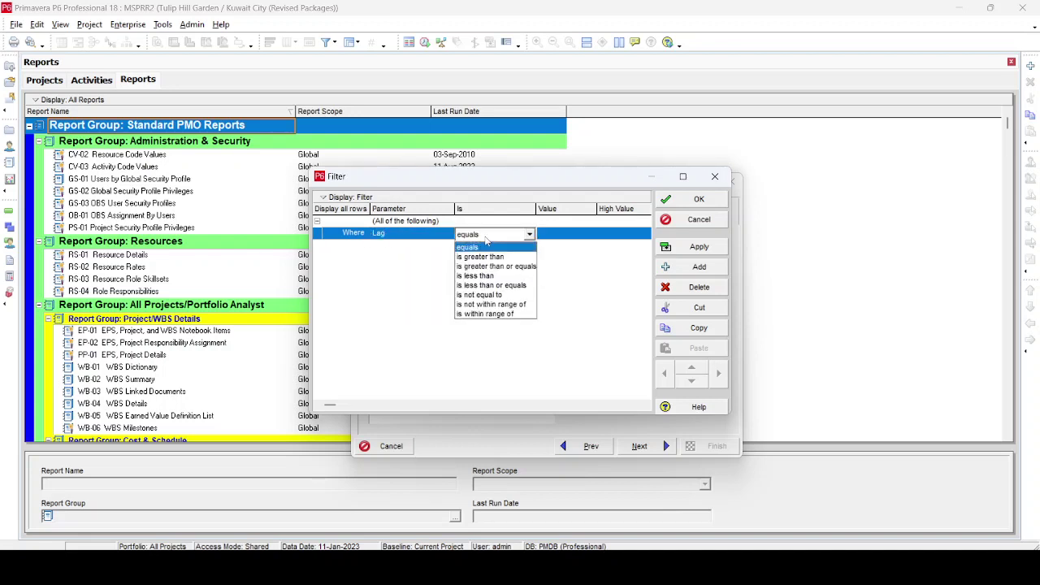
pyautogui.click(486, 294)
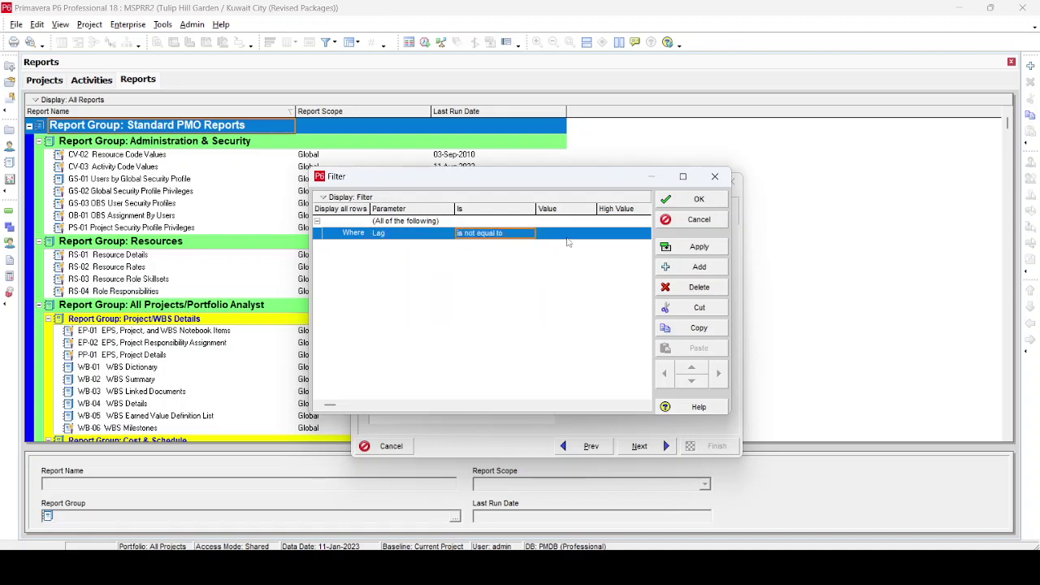
pyautogui.click(571, 234)
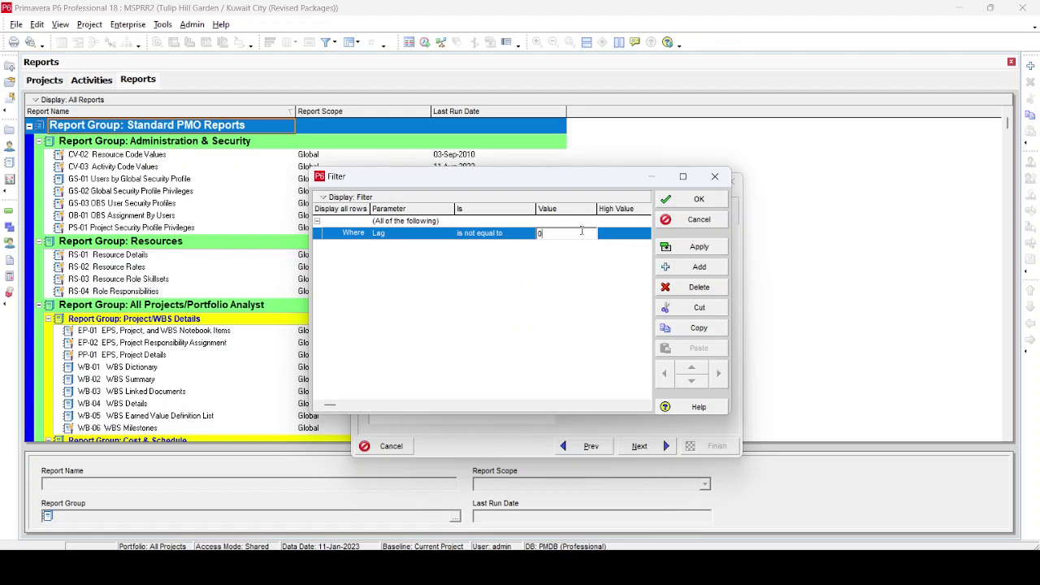
pyautogui.click(700, 200)
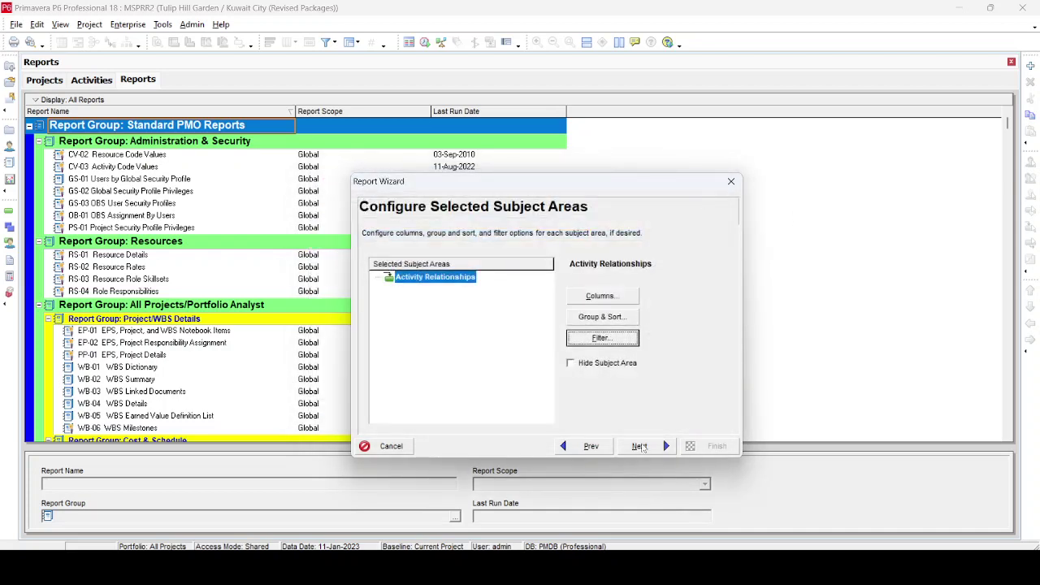
# - Review and apply the report's grouping and sorting settings
pyautogui.click(639, 446)
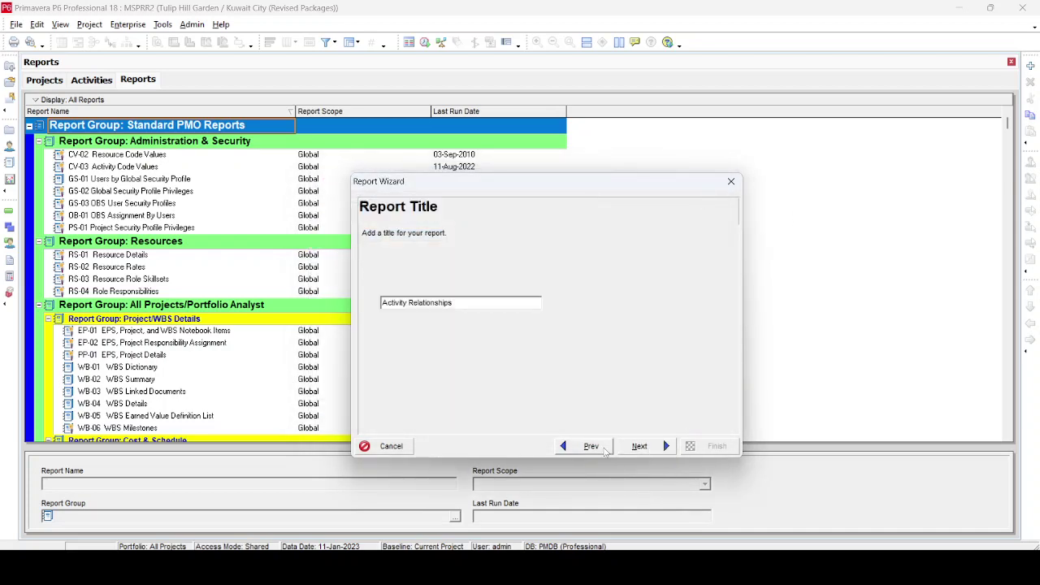
pyautogui.click(604, 451)
pyautogui.click(619, 318)
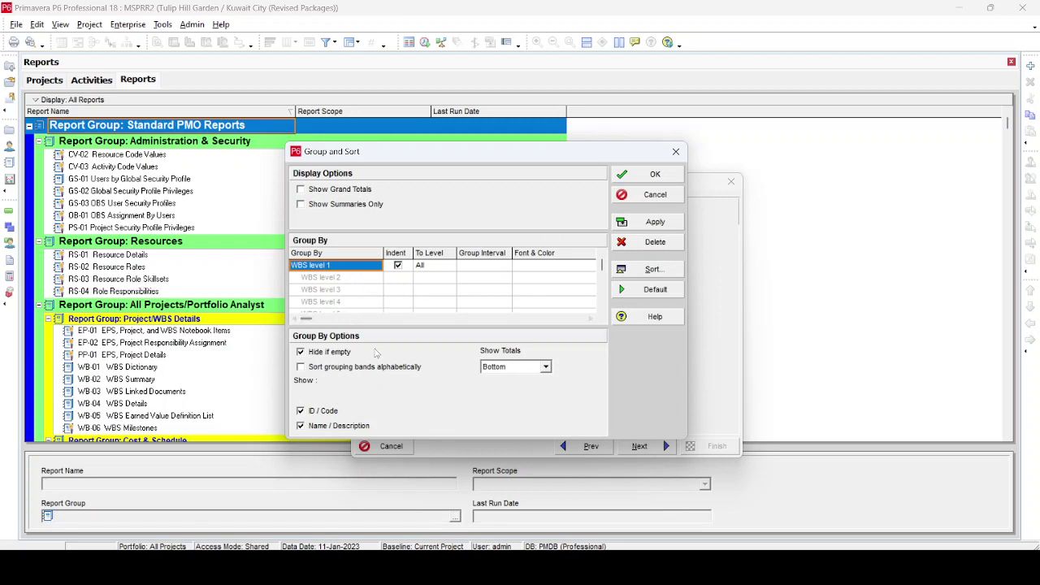
pyautogui.click(650, 222)
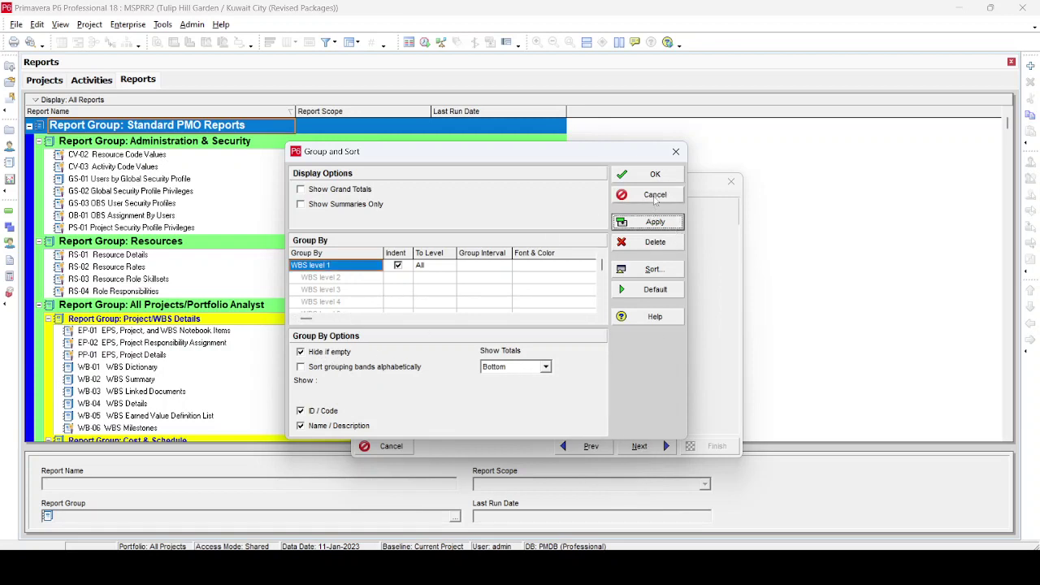
pyautogui.click(655, 174)
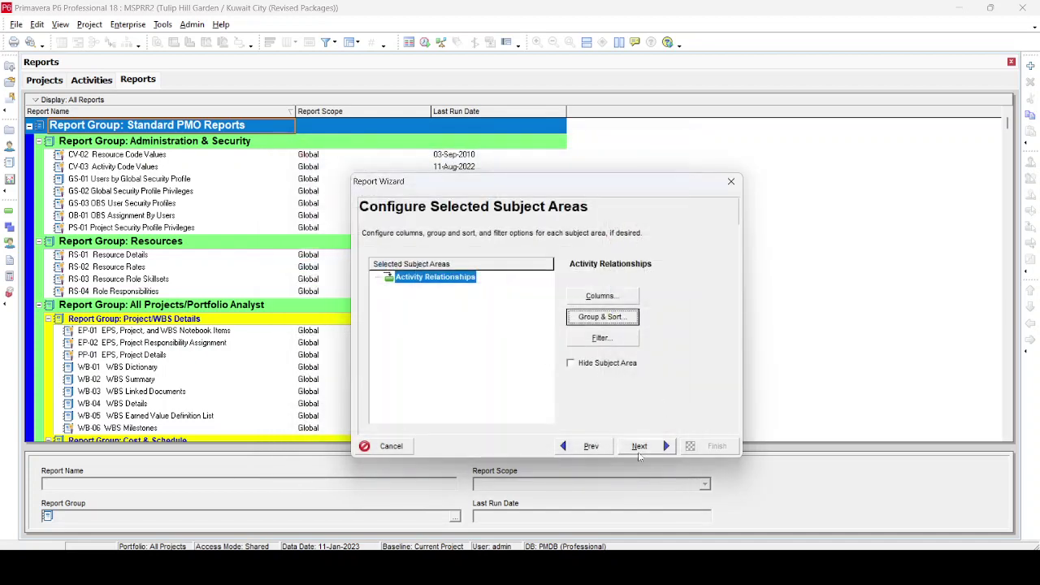
# - Title the report 'Activity Relationships-1234' and generate it
pyautogui.click(639, 446)
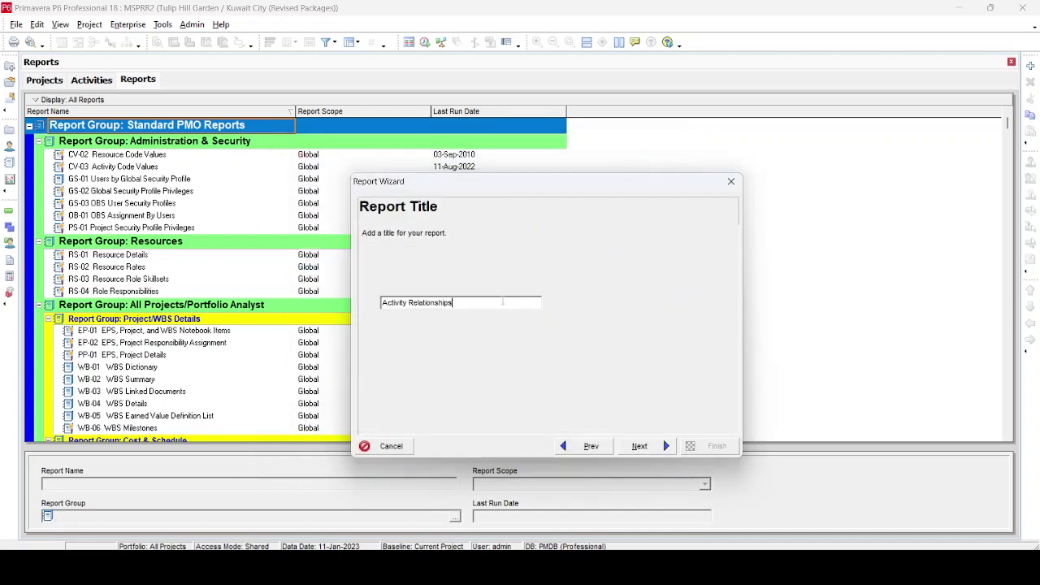
pyautogui.write('-1234')
pyautogui.click(639, 446)
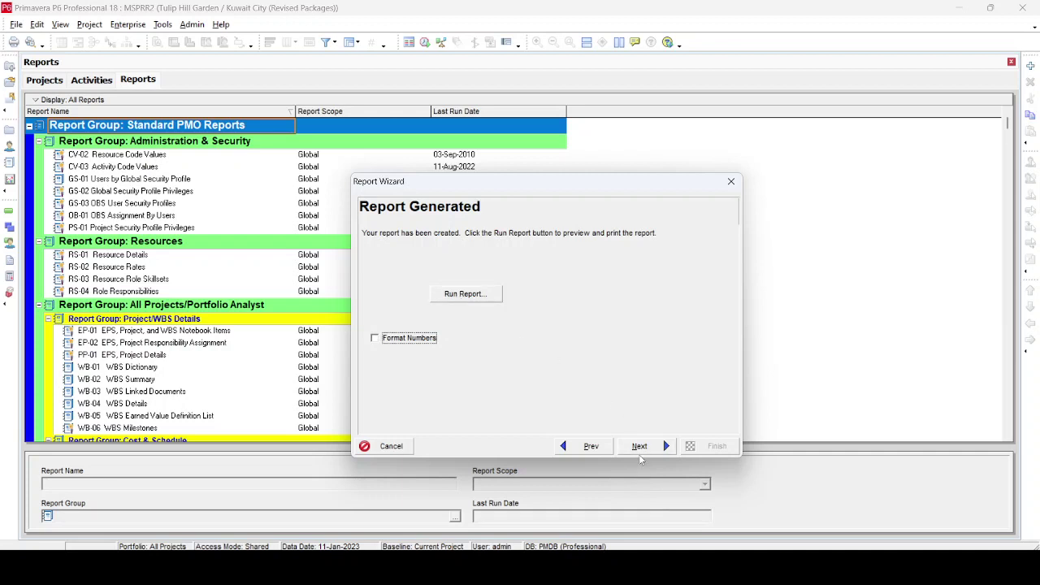
# - Run the report to a delimited text file, overwriting Activity Relationships-1234.csv
pyautogui.click(646, 445)
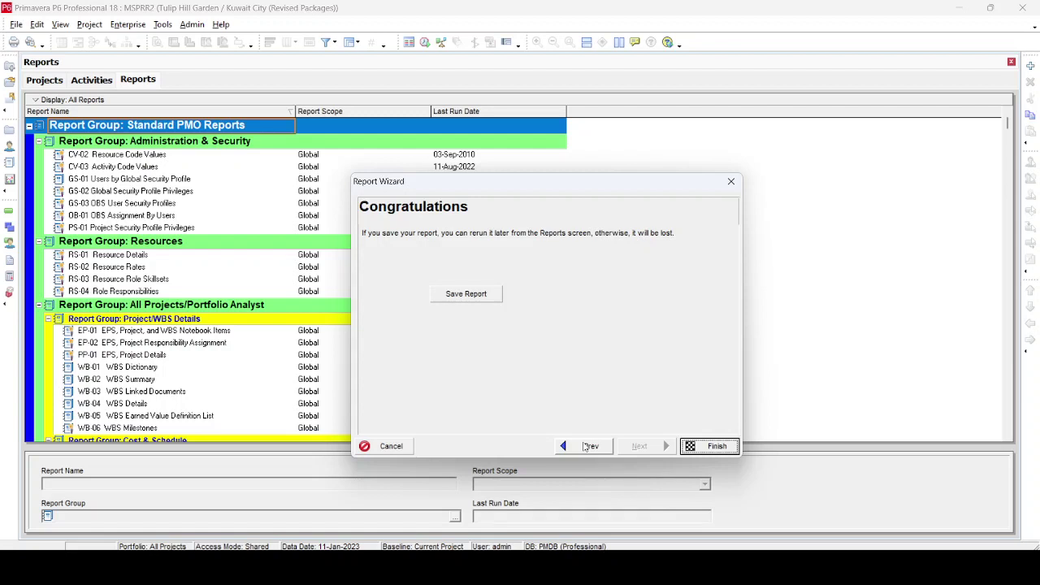
pyautogui.click(586, 446)
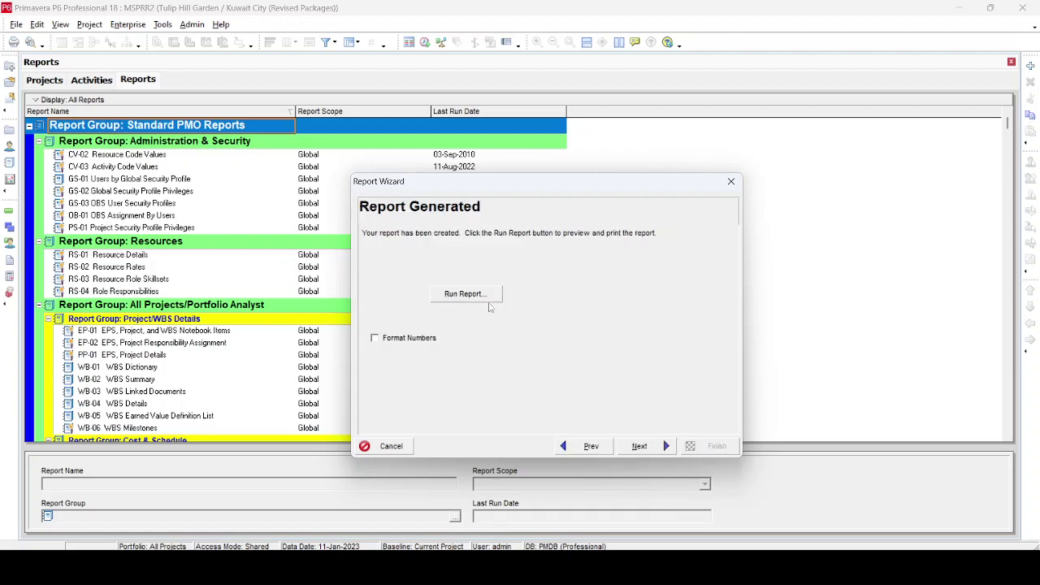
pyautogui.click(486, 295)
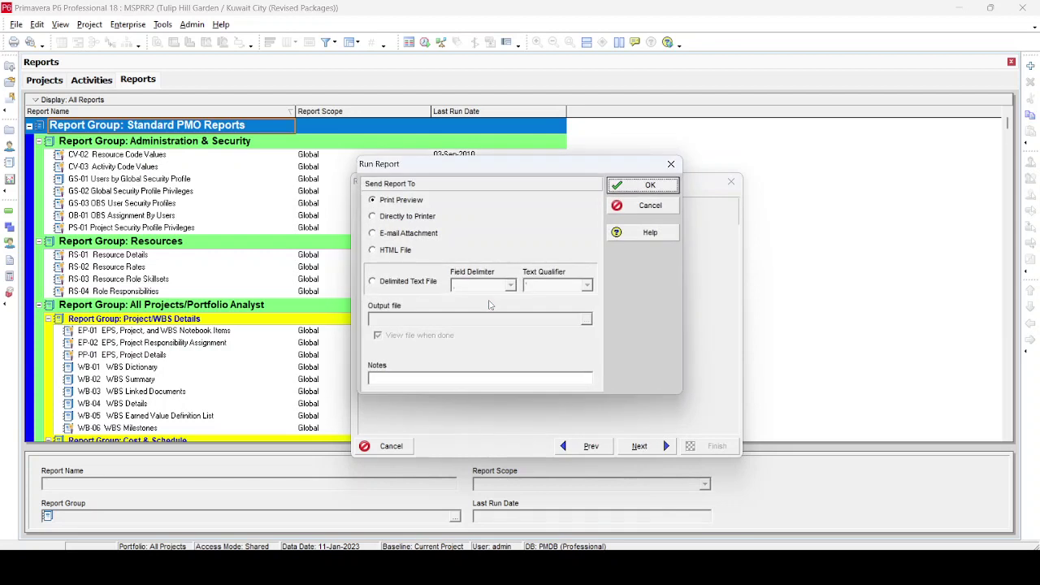
pyautogui.click(397, 282)
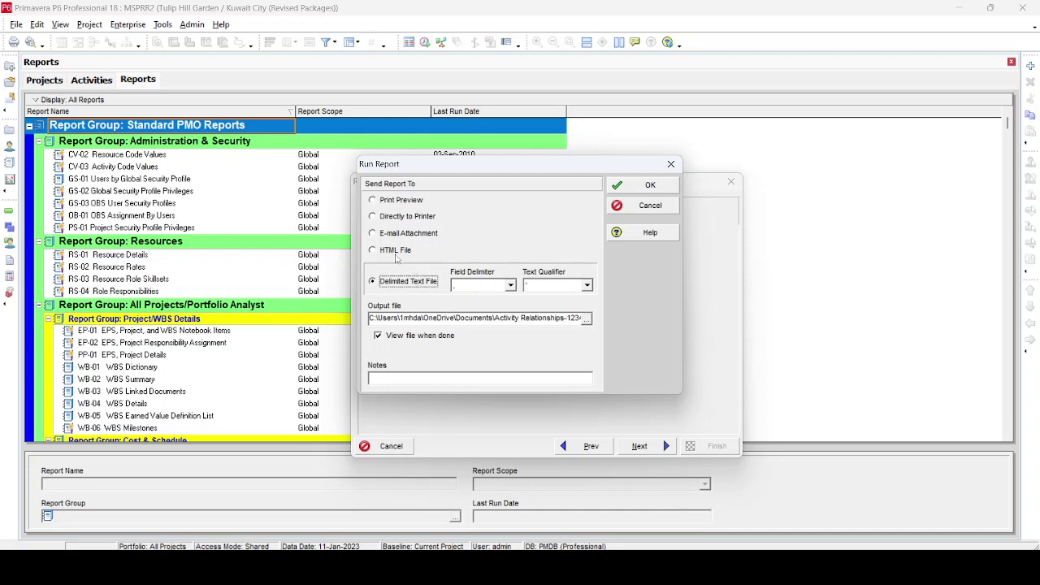
pyautogui.click(639, 193)
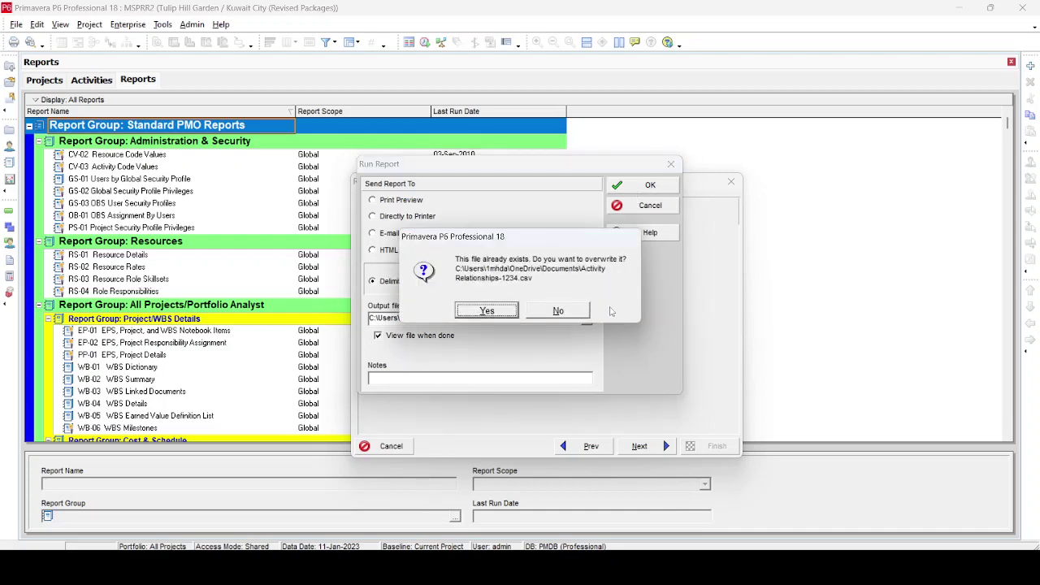
pyautogui.click(490, 313)
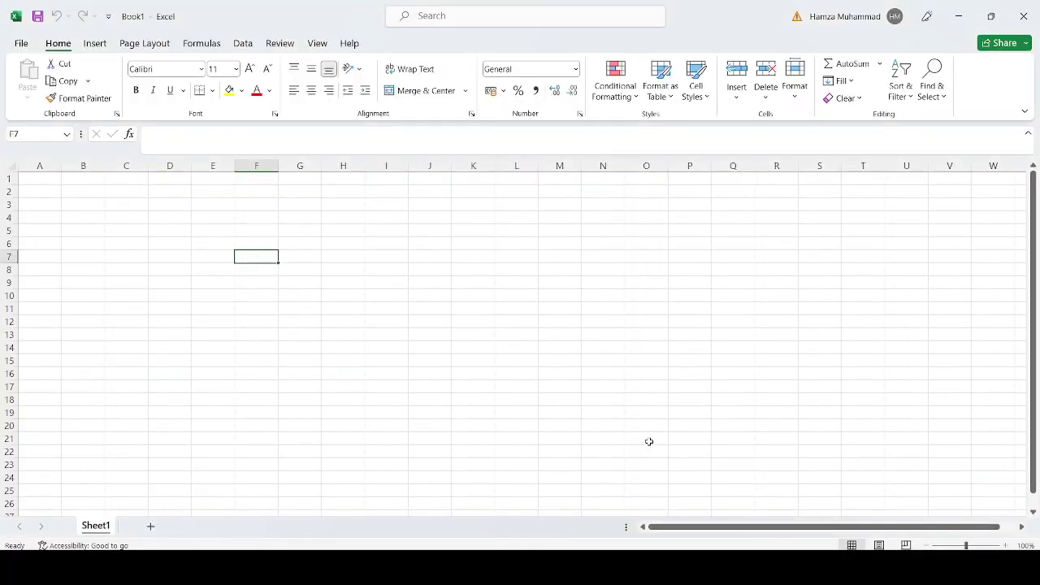
# - Dismiss the data-loss warning, auto-fit all column widths, and narrow column A slightly
pyautogui.click(649, 441)
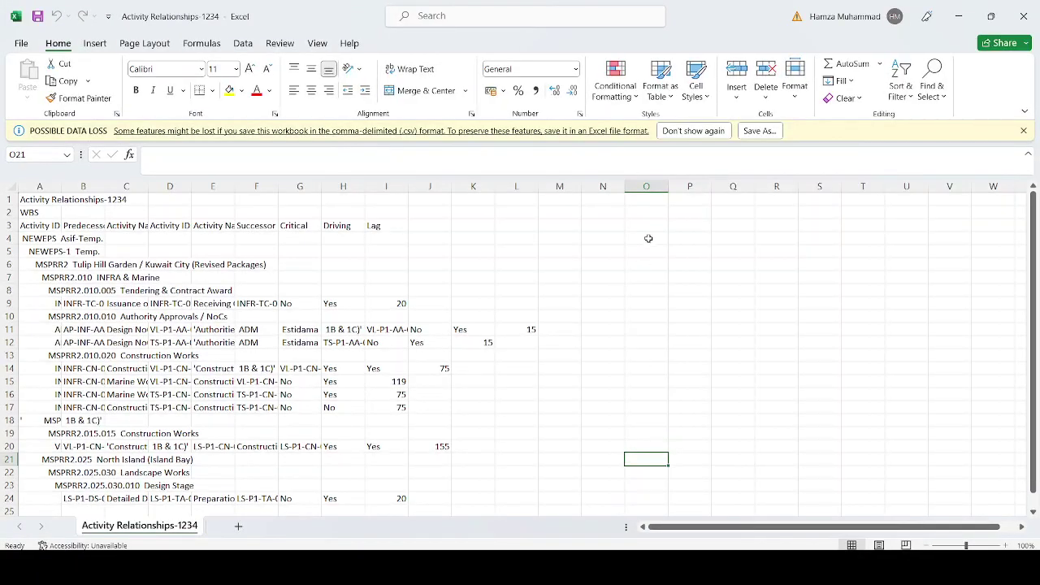
pyautogui.click(1022, 130)
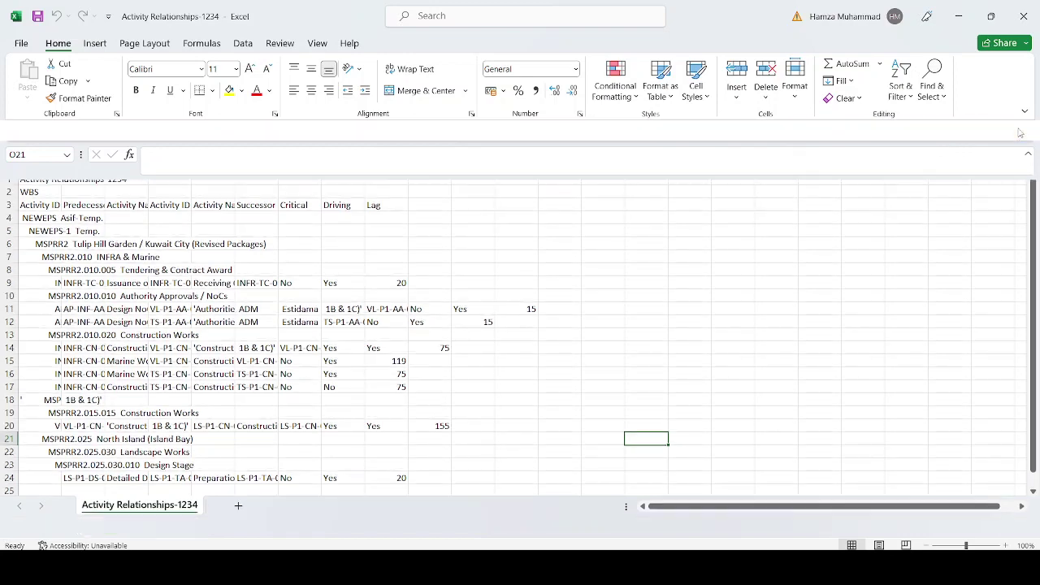
pyautogui.click(10, 167)
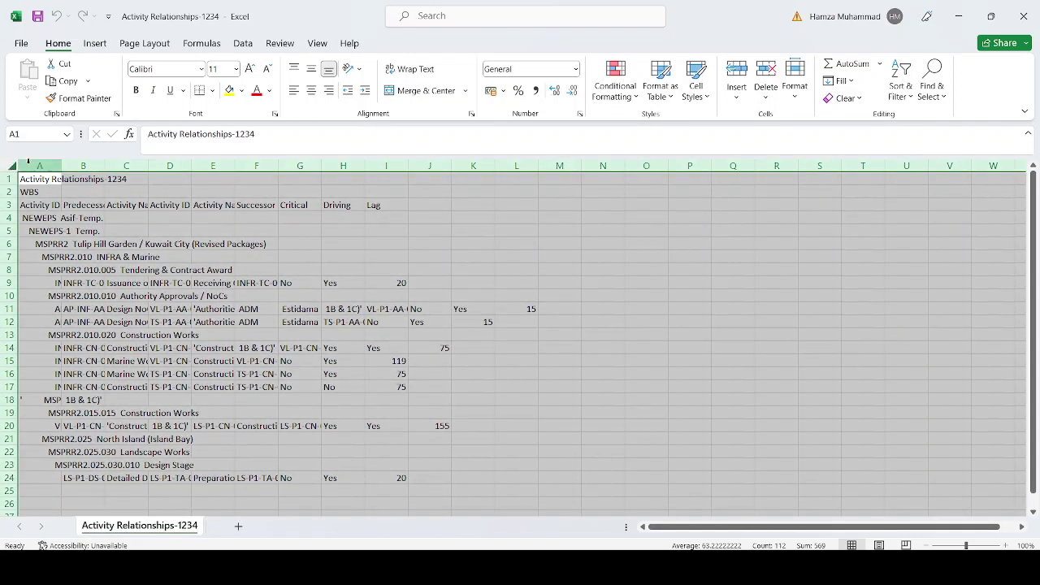
pyautogui.doubleClick(62, 166)
pyautogui.click(209, 310)
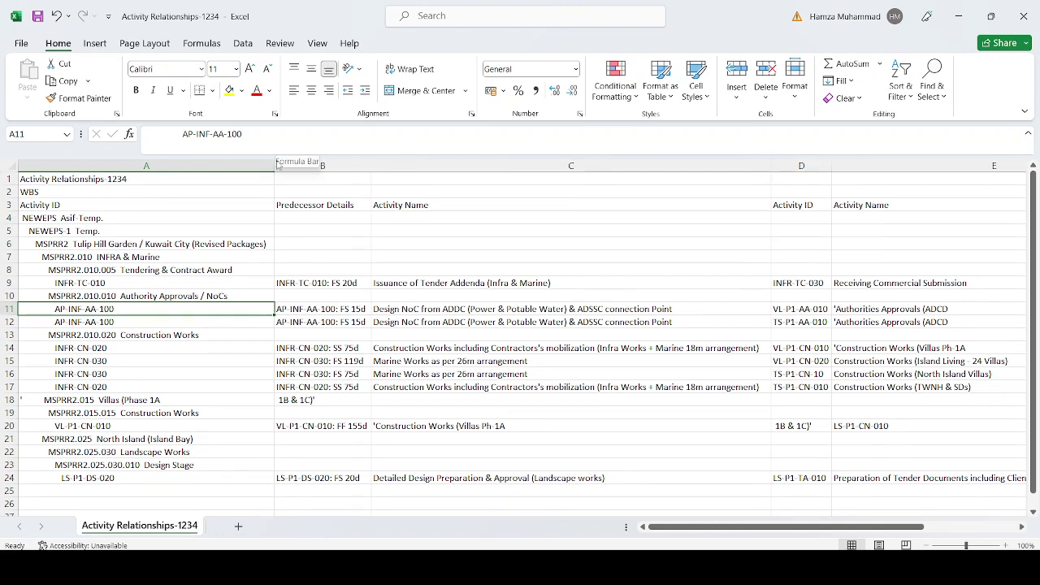
pyautogui.moveTo(275, 166); pyautogui.dragTo(259, 166)
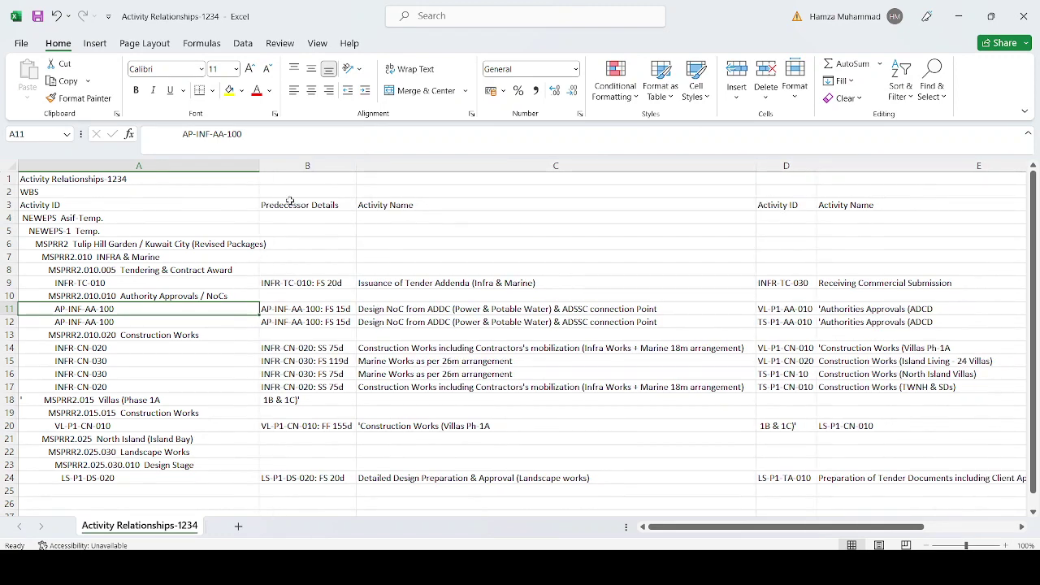
# - Review the successor ID and name columns and row 9's Critical, Driving and lag 20 values
pyautogui.click(801, 205)
pyautogui.click(880, 205)
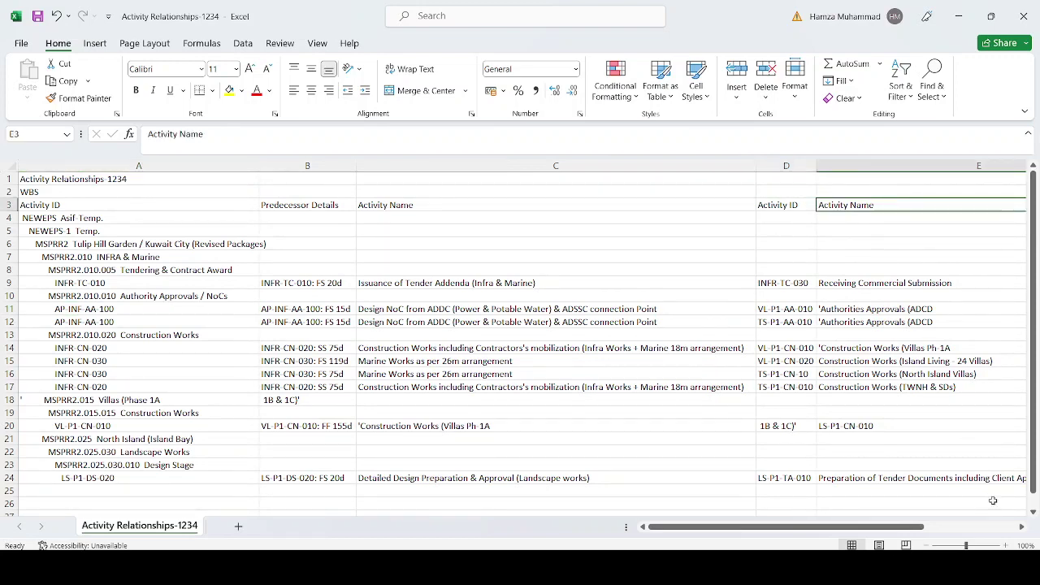
pyautogui.click(1020, 527)
pyautogui.click(1020, 526)
pyautogui.click(1020, 526)
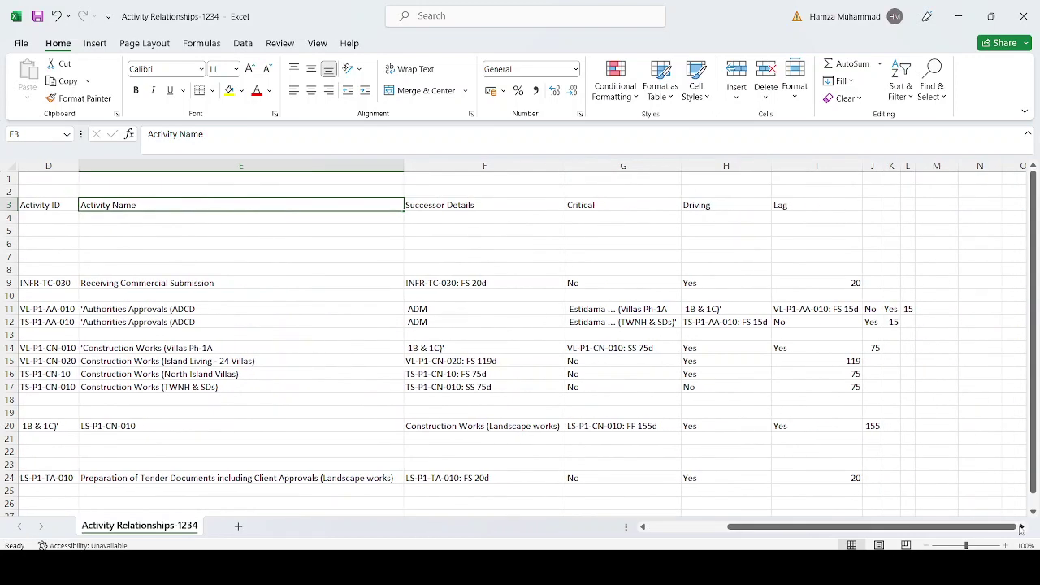
pyautogui.click(709, 282)
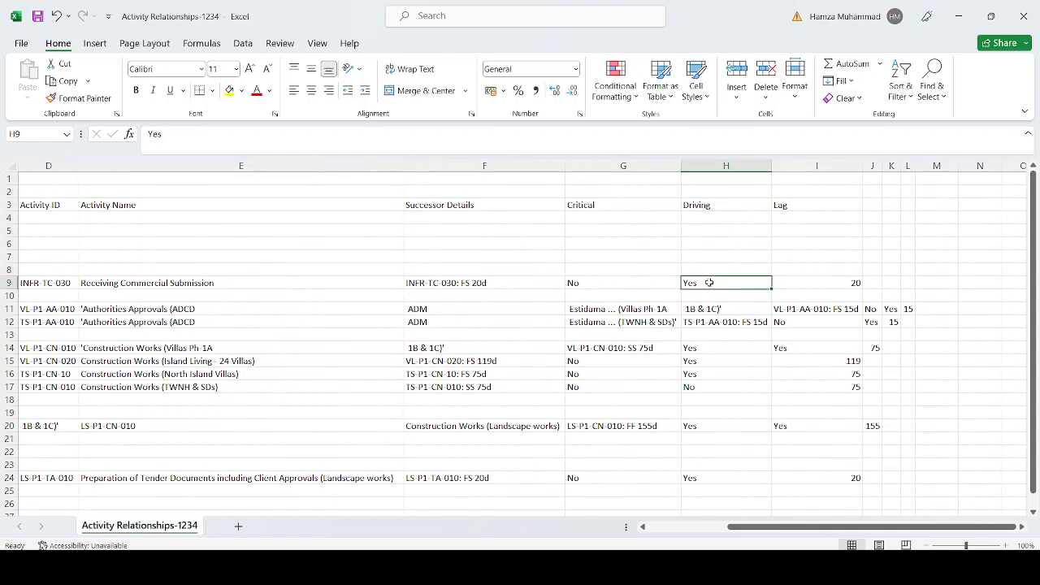
pyautogui.click(590, 283)
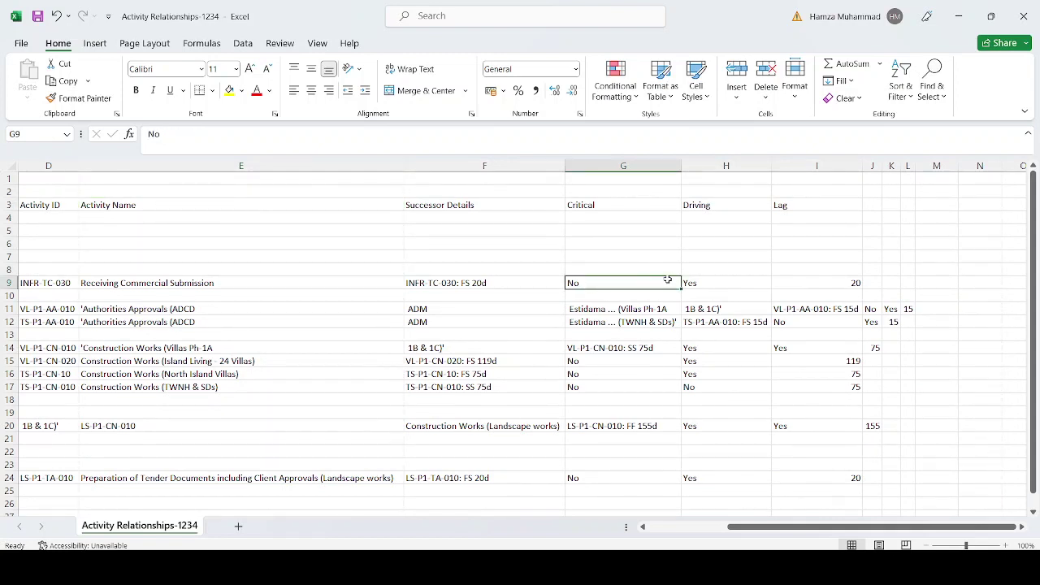
pyautogui.click(694, 285)
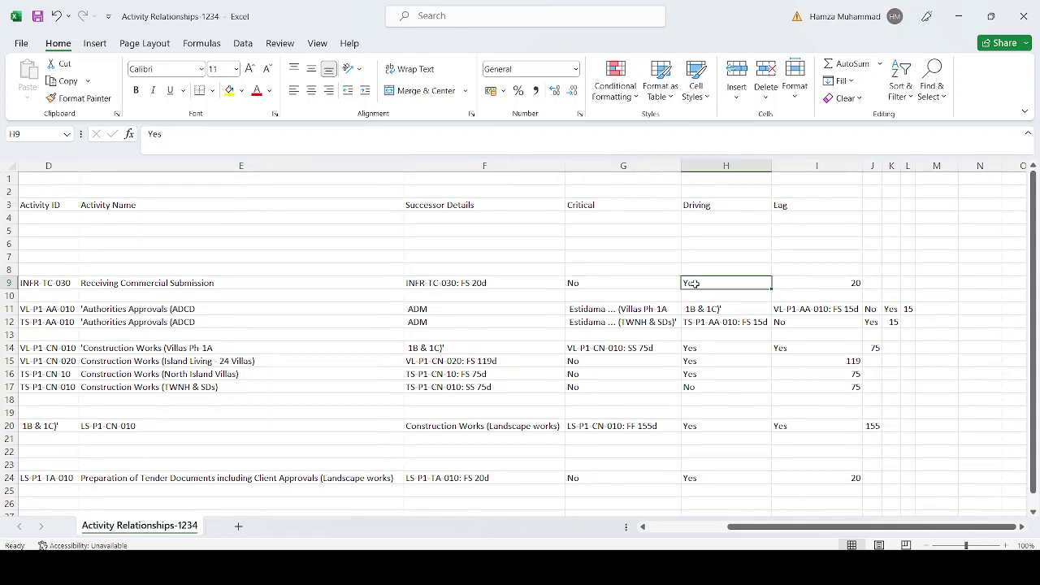
pyautogui.click(808, 282)
pyautogui.moveTo(862, 527); pyautogui.dragTo(784, 527)
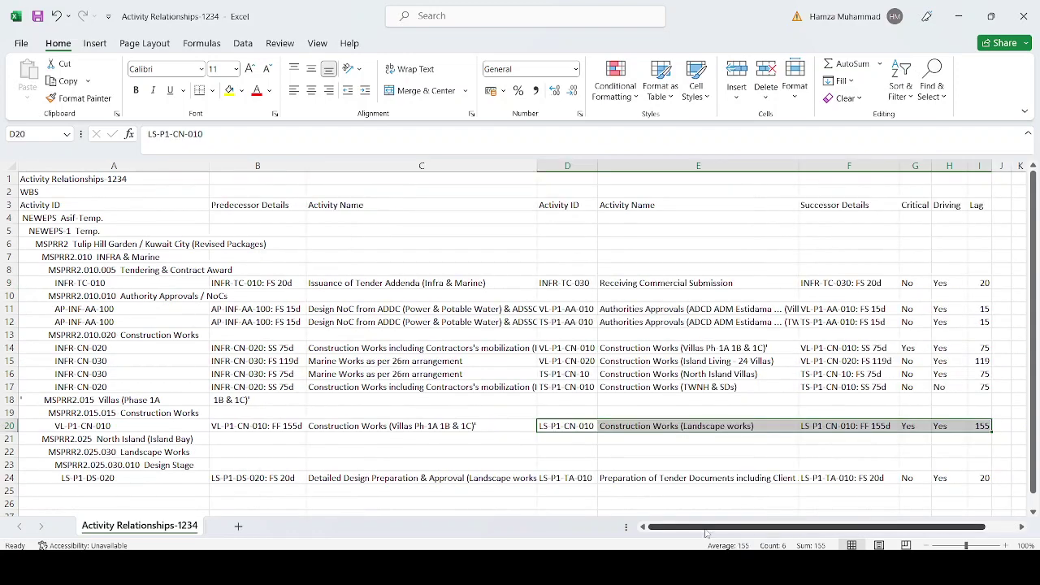
pyautogui.click(616, 440)
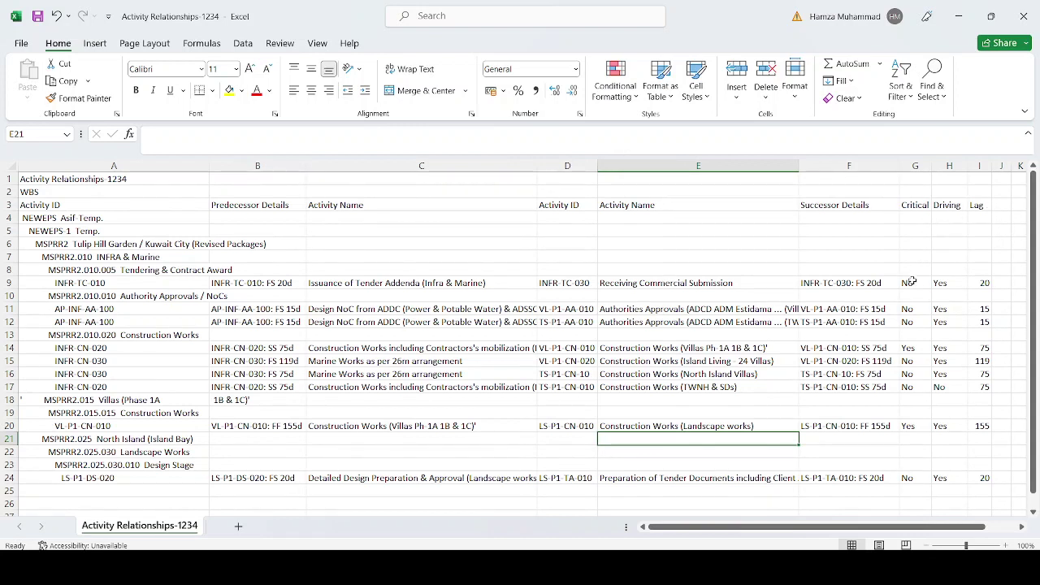
pyautogui.click(568, 280)
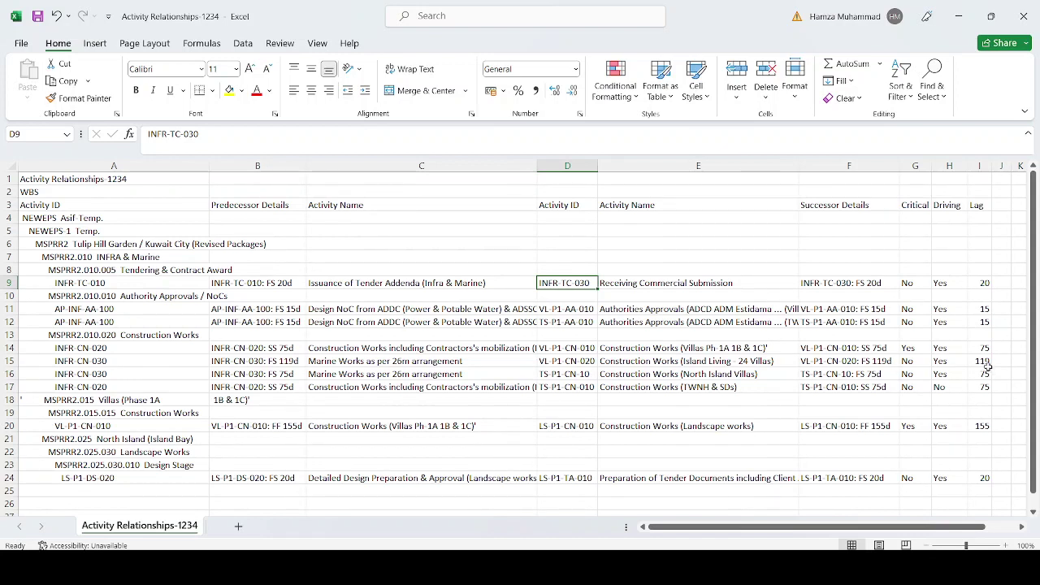
pyautogui.click(987, 365)
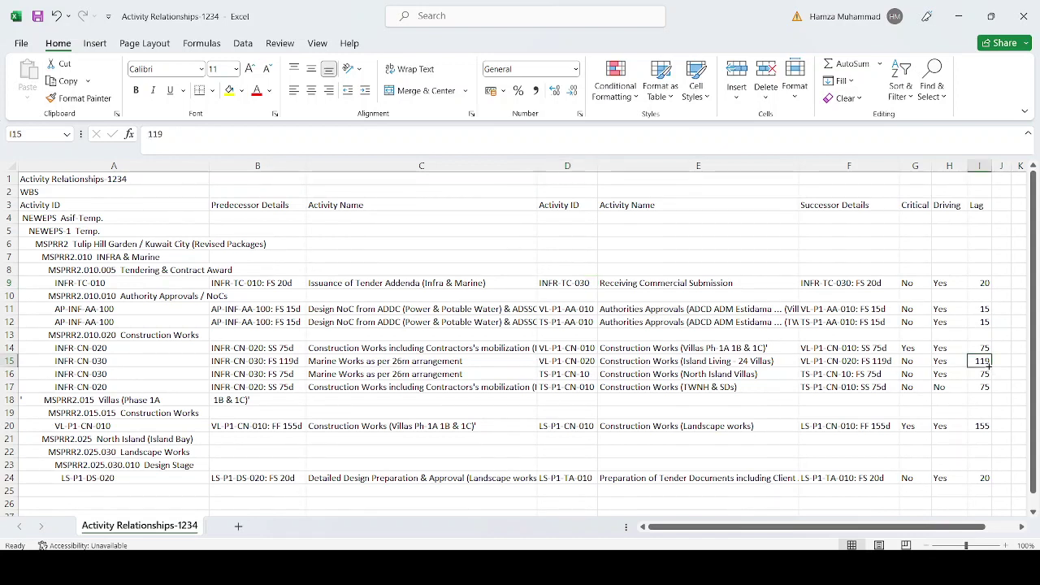